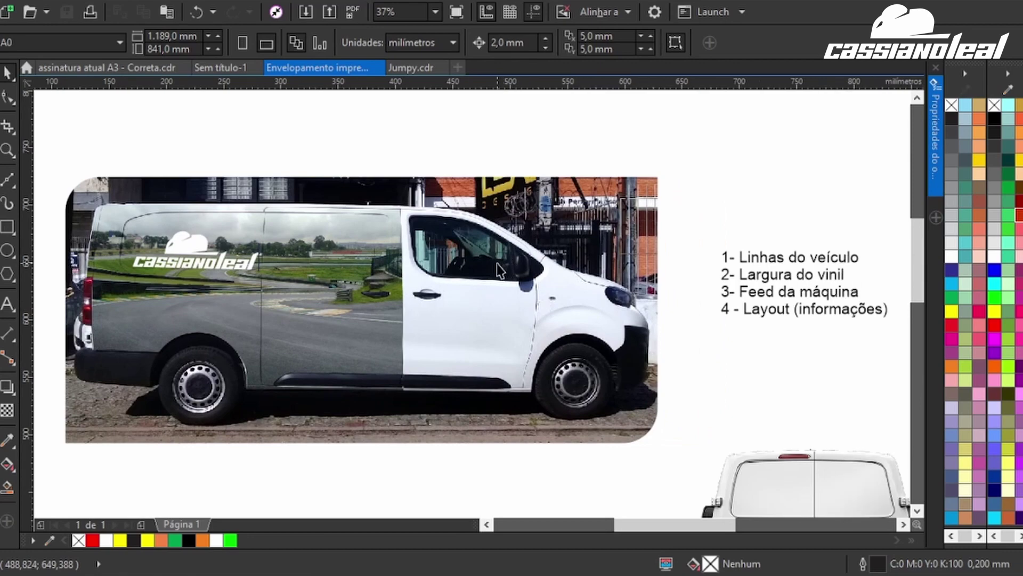
- Draw a rectangle about 105 mm wide and 89 mm high below the van's side photo
drag(618, 304, 578, 241)
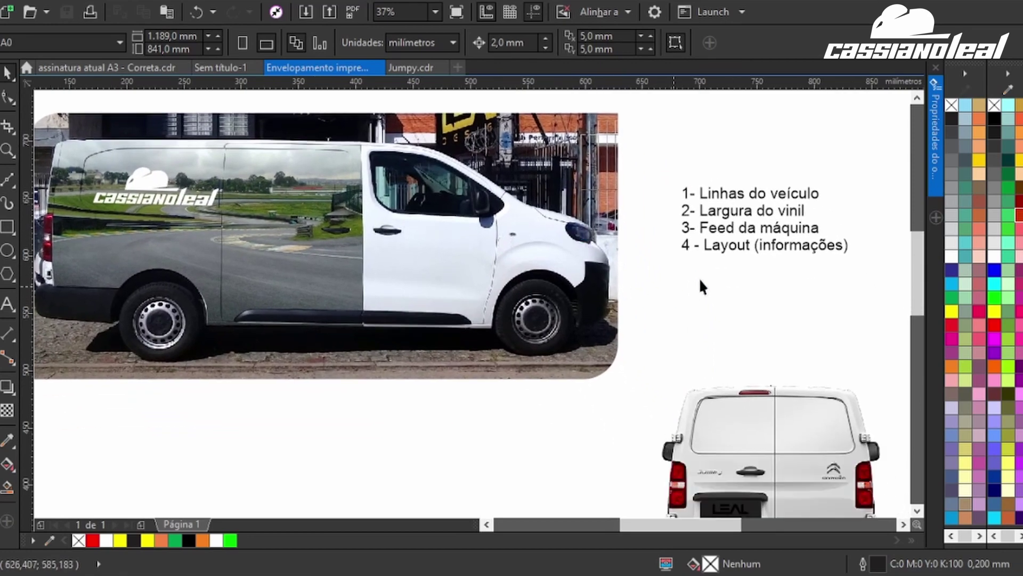
key(F6)
scroll(591, 247, down, 1)
scroll(423, 342, up, 3)
drag(421, 337, 542, 439)
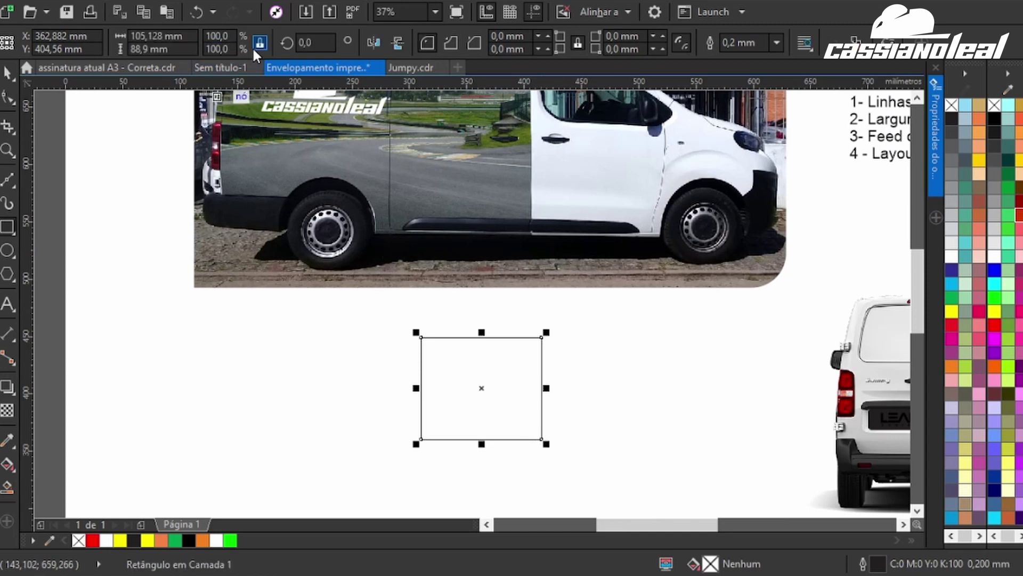
- Set the rectangle's width to 120 mm and its height to 200 mm with independent proportions
drag(183, 36, 88, 23)
text(120)
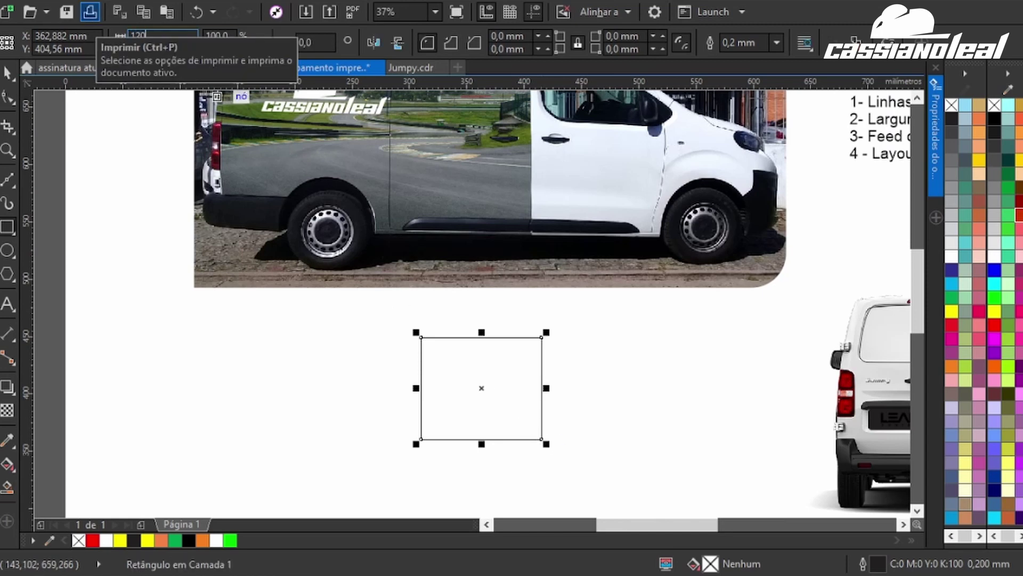
key(Return)
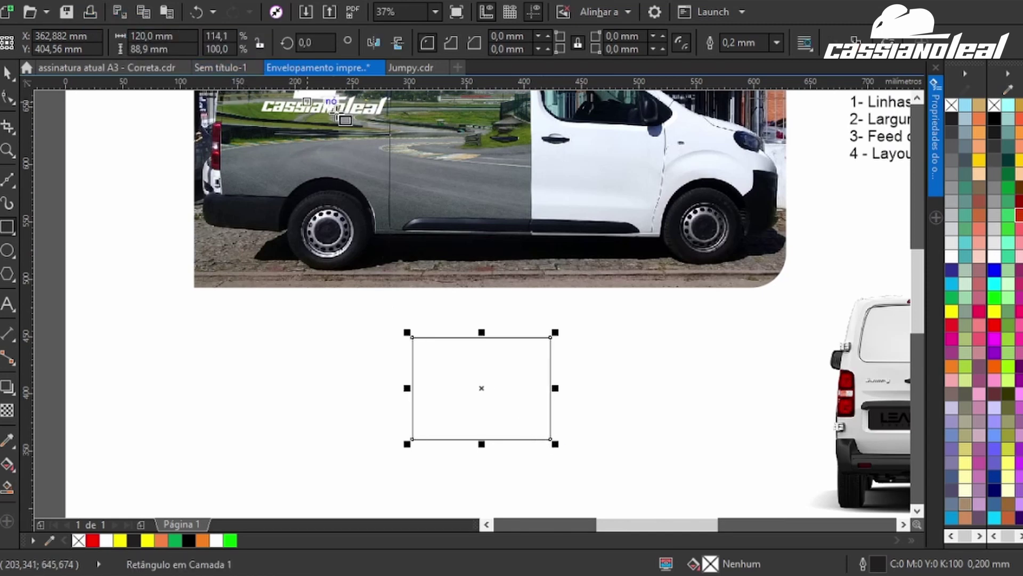
scroll(450, 261, down, 3)
click(166, 49)
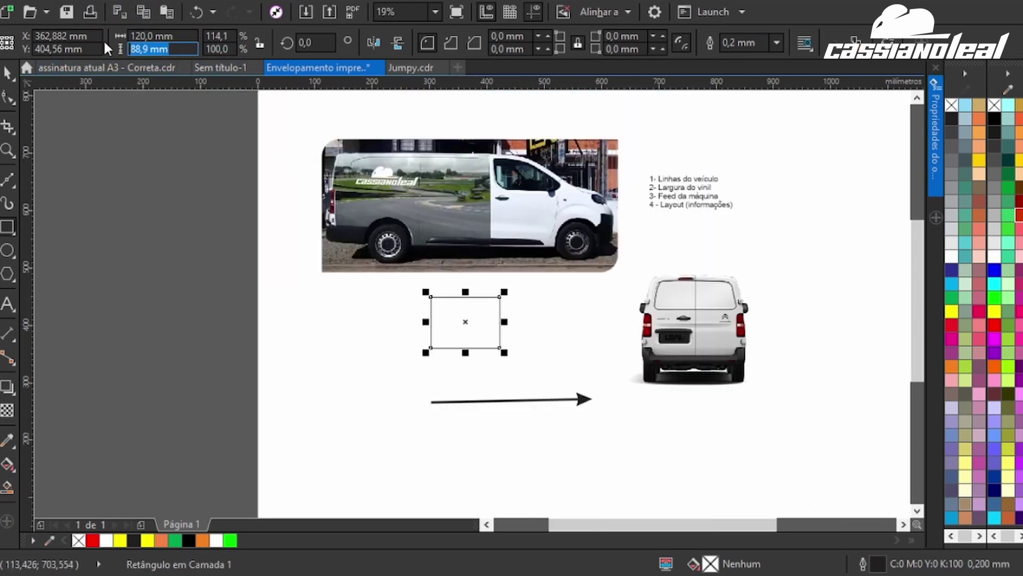
text(200)
key(Return)
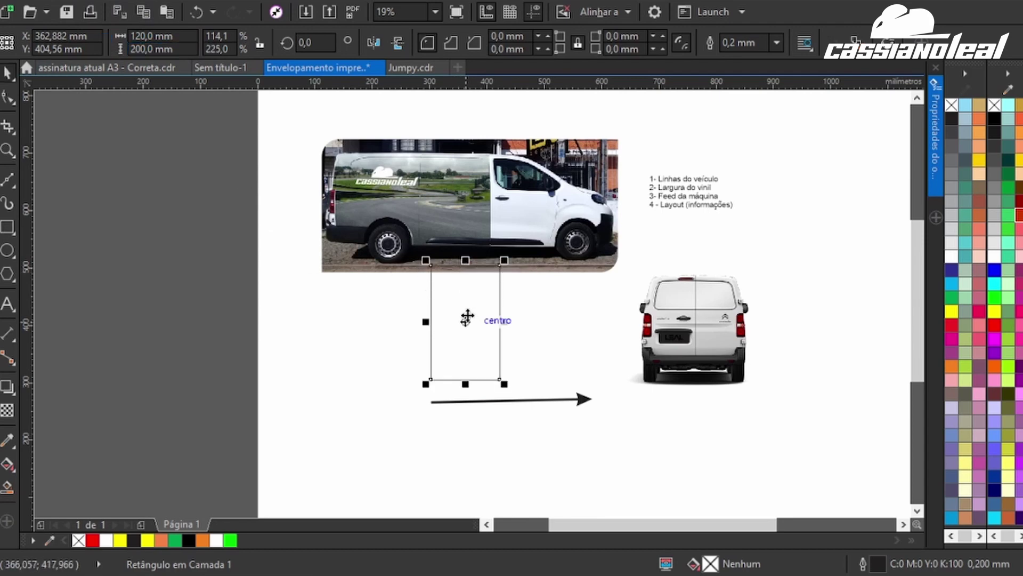
scroll(467, 318, down, 1)
scroll(479, 261, up, 1)
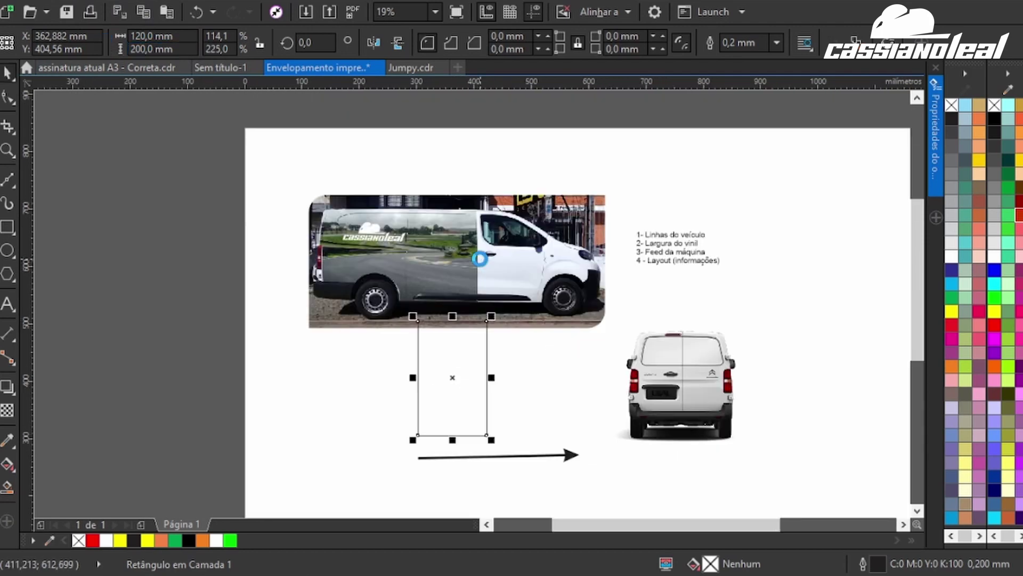
scroll(468, 269, up, 1)
drag(483, 438, 263, 181)
key(ctrl+z)
key(ctrl+z)
- Rotate the rectangle 90° so its 200 mm side runs horizontally
click(458, 422)
drag(508, 372, 311, 395)
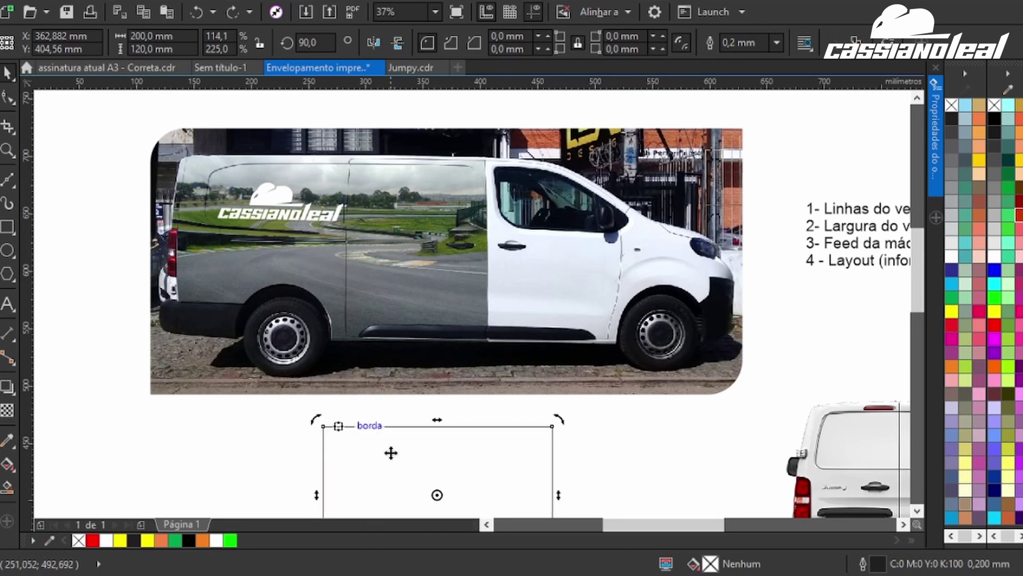
- Cover the van's cargo side with two stacked 120 mm high copies of the rectangle, widened to about 295 mm
drag(391, 452, 228, 258)
click(375, 273)
drag(396, 291, 503, 291)
drag(275, 269, 273, 191)
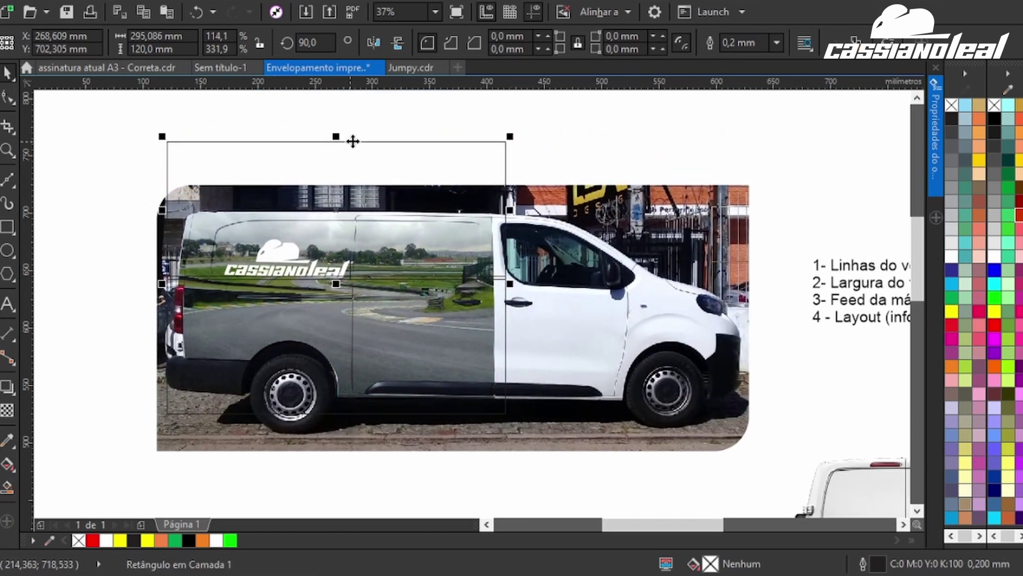
- Reduce the upper rectangle's height to 60 mm from its top edge and fill it with blue
drag(335, 132, 335, 199)
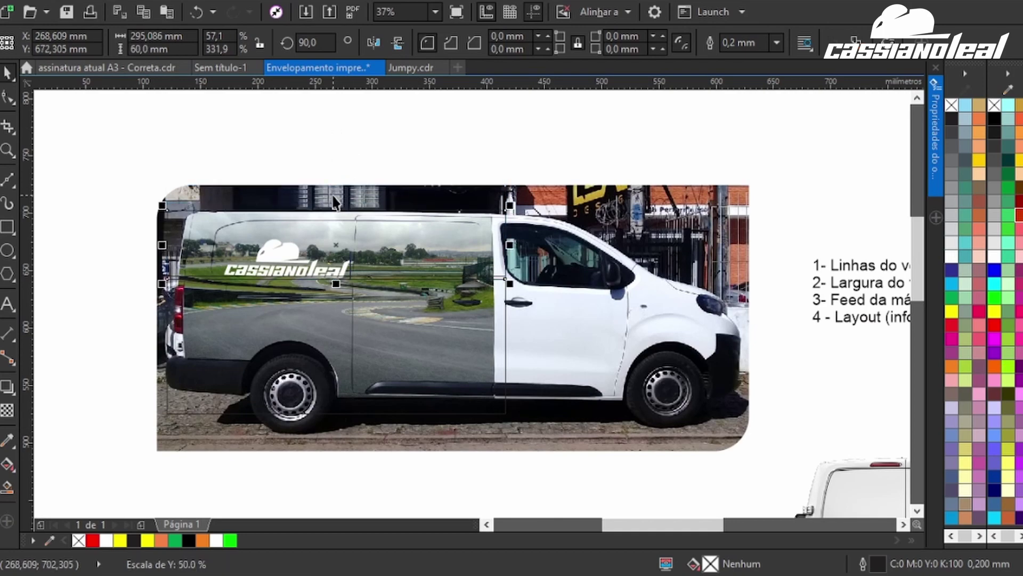
scroll(288, 250, up, 2)
click(953, 273)
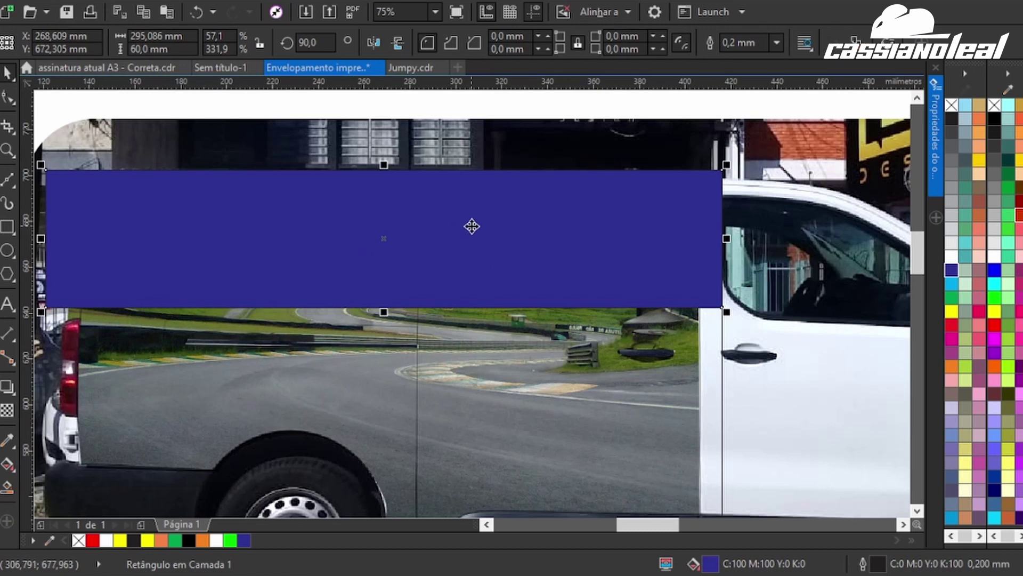
- Try a copy of the blue strip above the van, and undo back to the unfilled 120 mm high rectangle
scroll(463, 227, down, 2)
drag(363, 205, 405, 143)
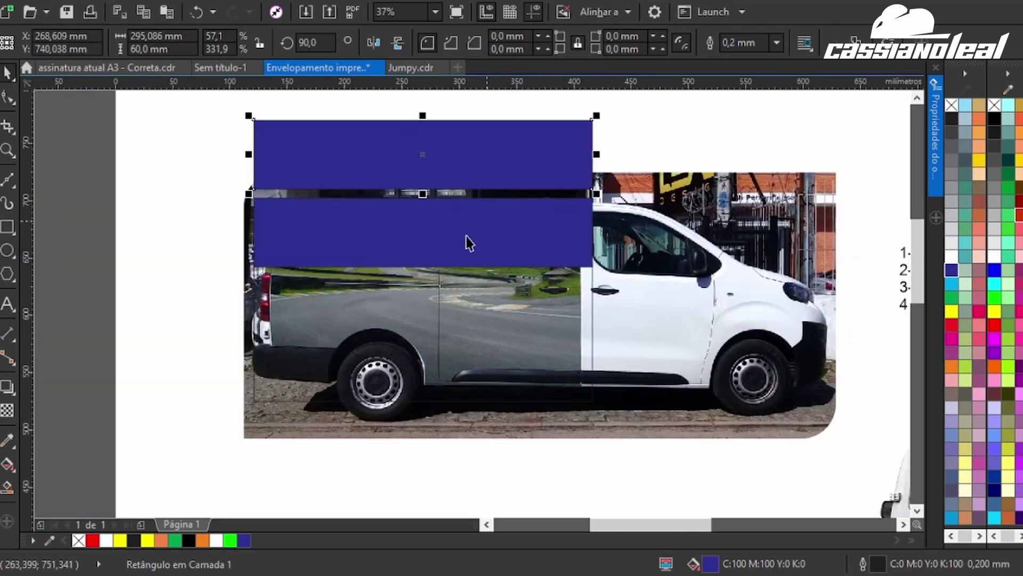
key(ctrl+z)
click(469, 298)
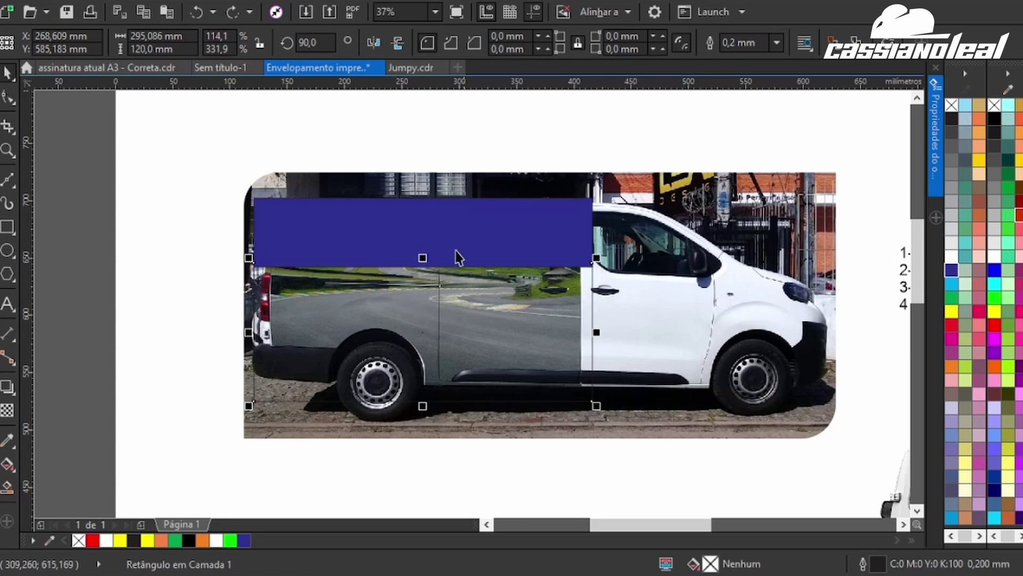
key(ctrl+z)
key(ctrl+z)
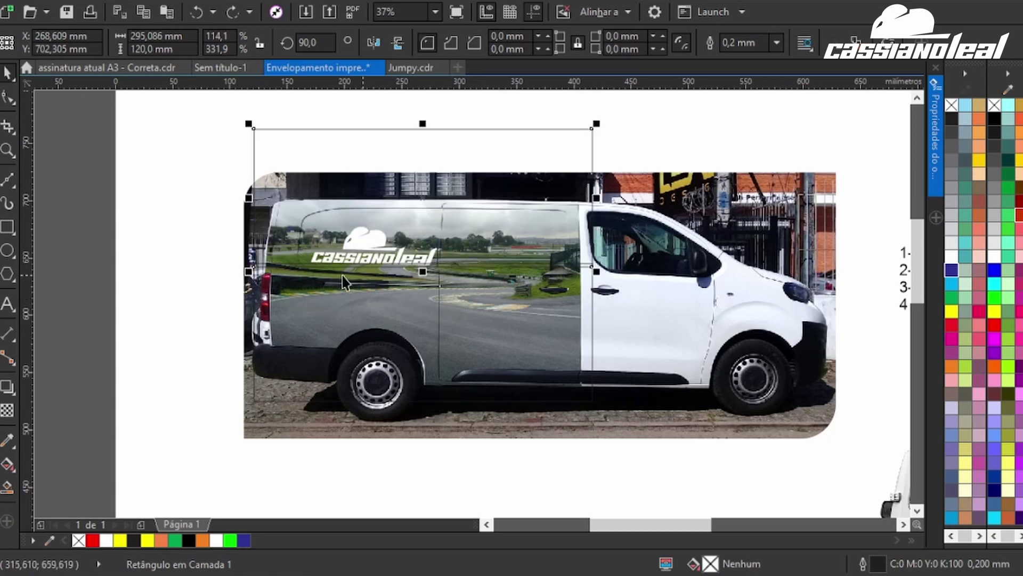
- Delete the printed racetrack wrap image covering the van's cargo side
scroll(346, 282, up, 2)
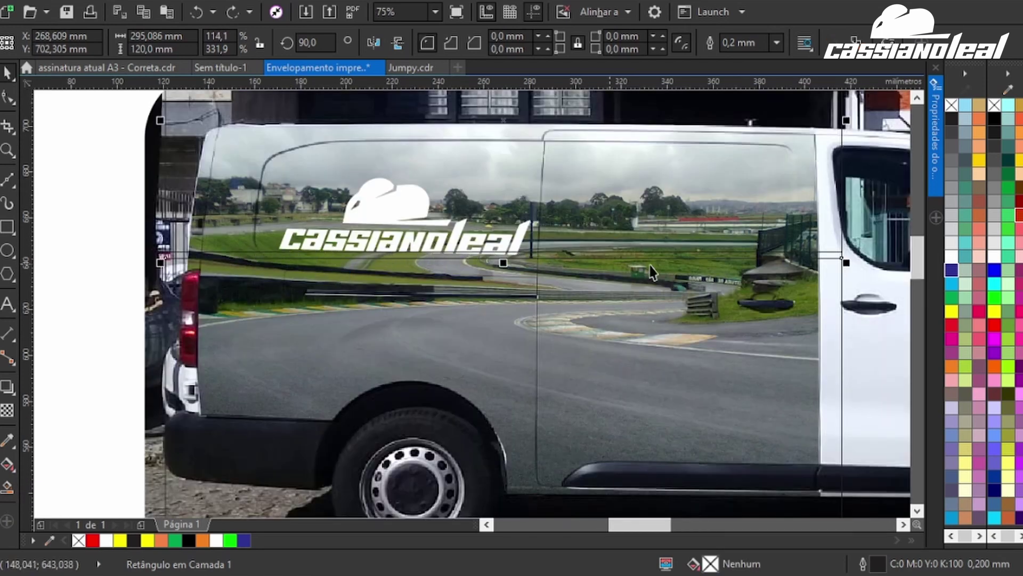
scroll(285, 258, up, 2)
scroll(285, 258, down, 4)
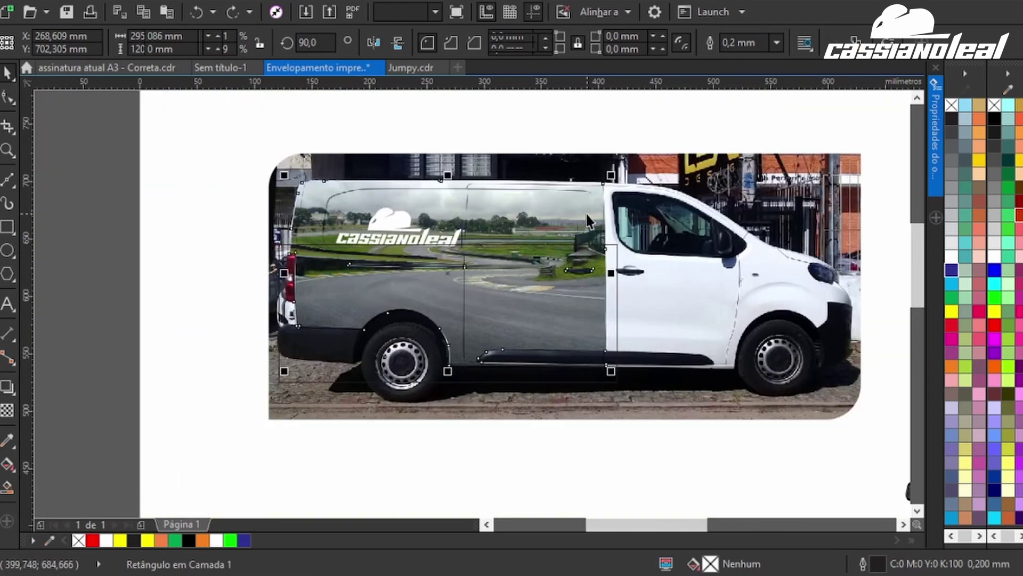
key(Delete)
- Draw a straight line along the slope of the van's bodywork, just below the cargo window panels
scroll(585, 212, up, 2)
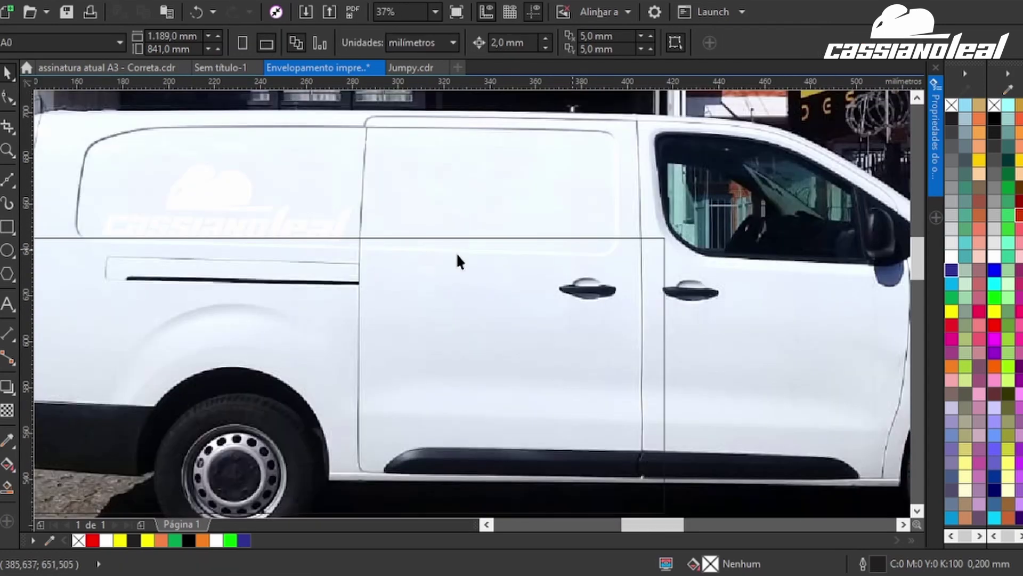
key(F5)
click(85, 242)
click(597, 253)
click(597, 253)
- Rotate the rectangle on the van to about 88.4° to follow the drawn line, and place a copy directly above it
key(space)
click(629, 270)
click(635, 256)
drag(673, 233, 686, 238)
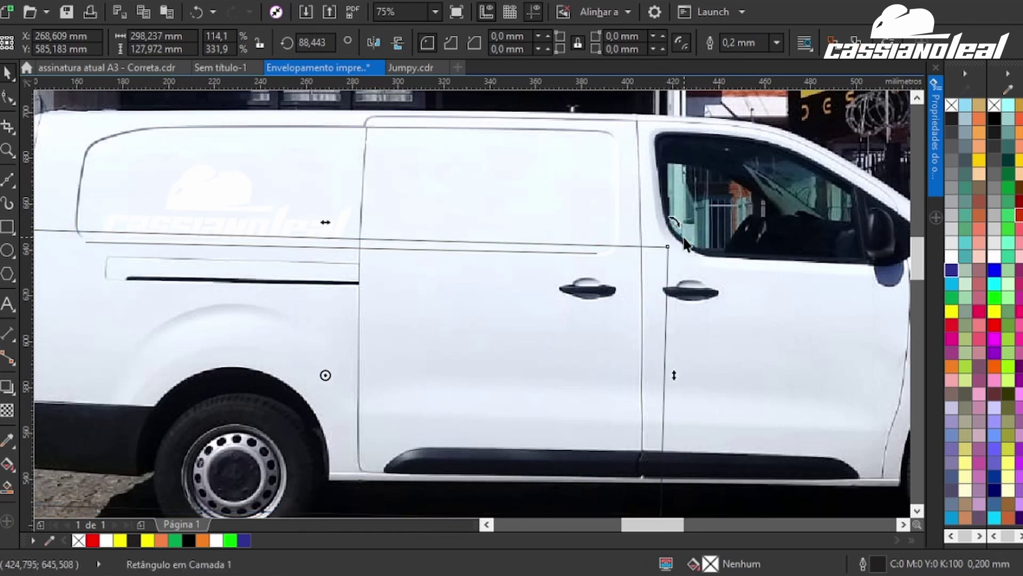
drag(538, 357, 572, 124)
drag(613, 381, 617, 213)
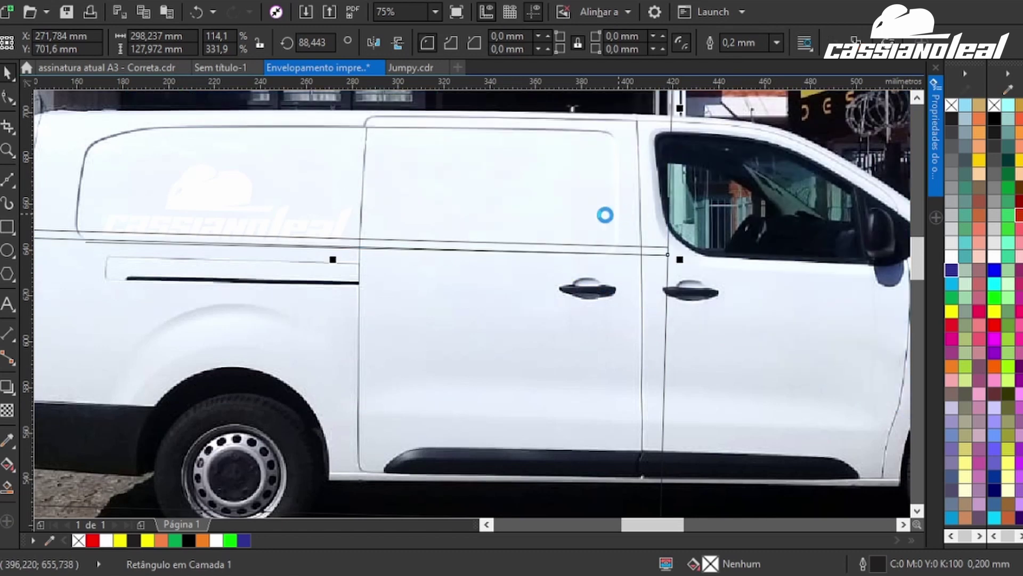
scroll(535, 215, down, 2)
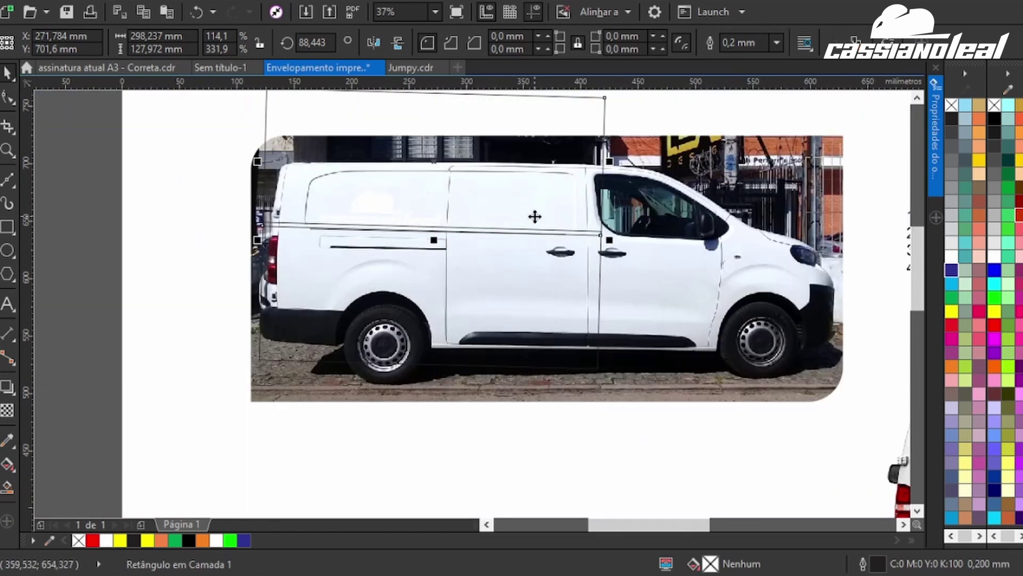
drag(514, 204, 515, 205)
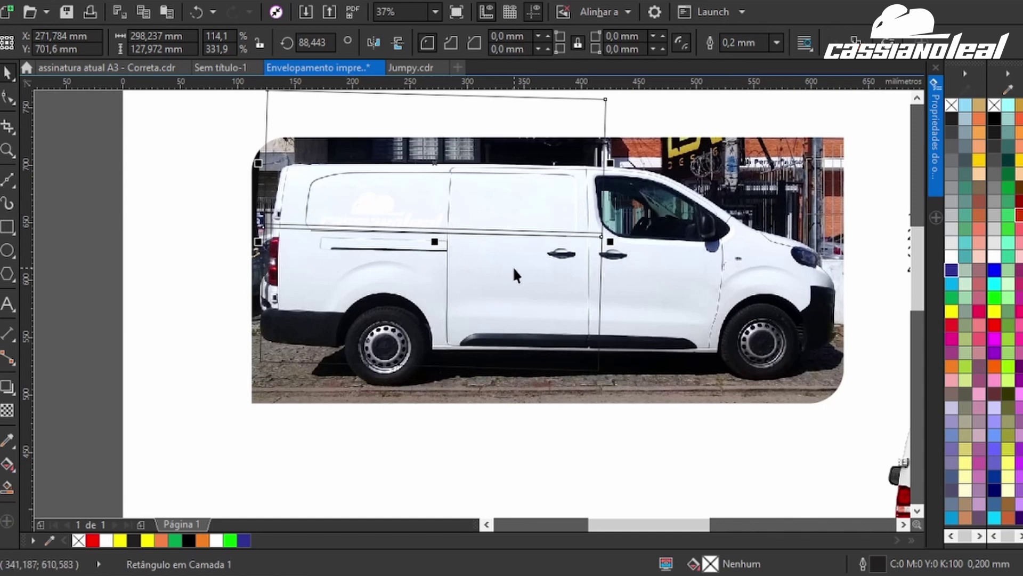
- Undo the tilted rectangles, the guide line, the wrap deletion and the rectangle's placement on the van
key(ctrl+z)
key(ctrl+z)
key(ctrl+z)
key(ctrl+z)
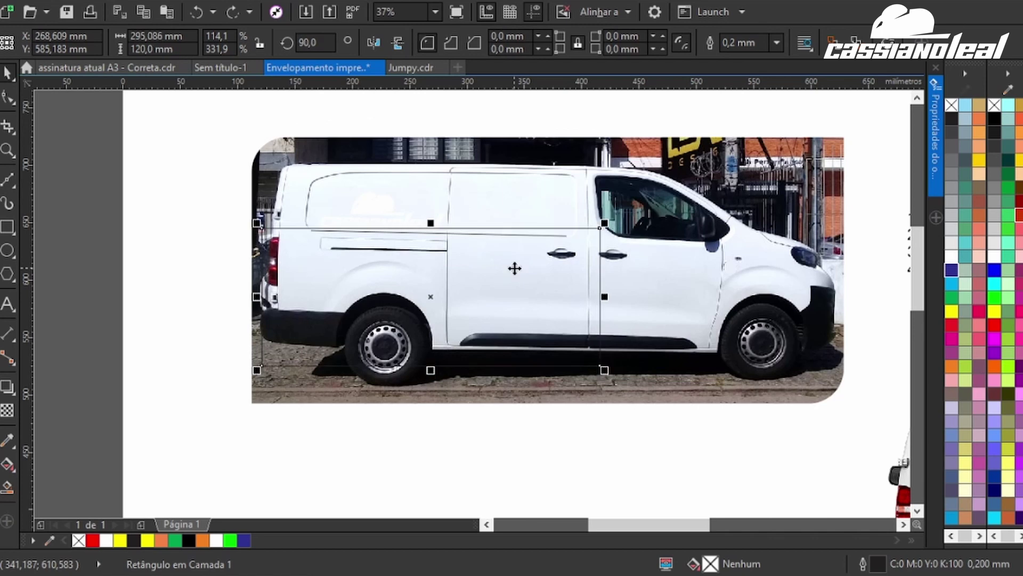
key(ctrl+z)
key(ctrl+z)
key(ctrl+z)
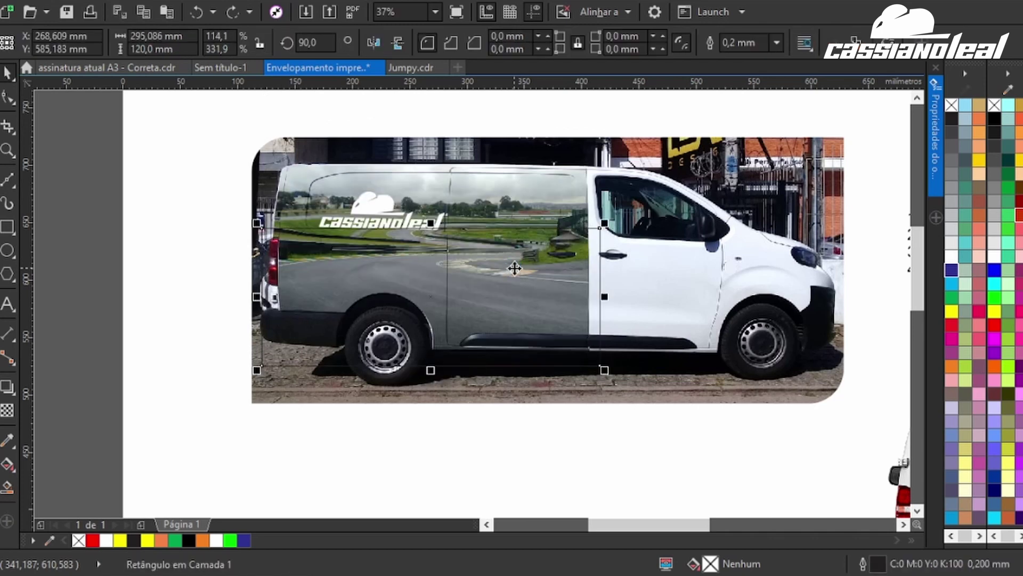
key(ctrl+z)
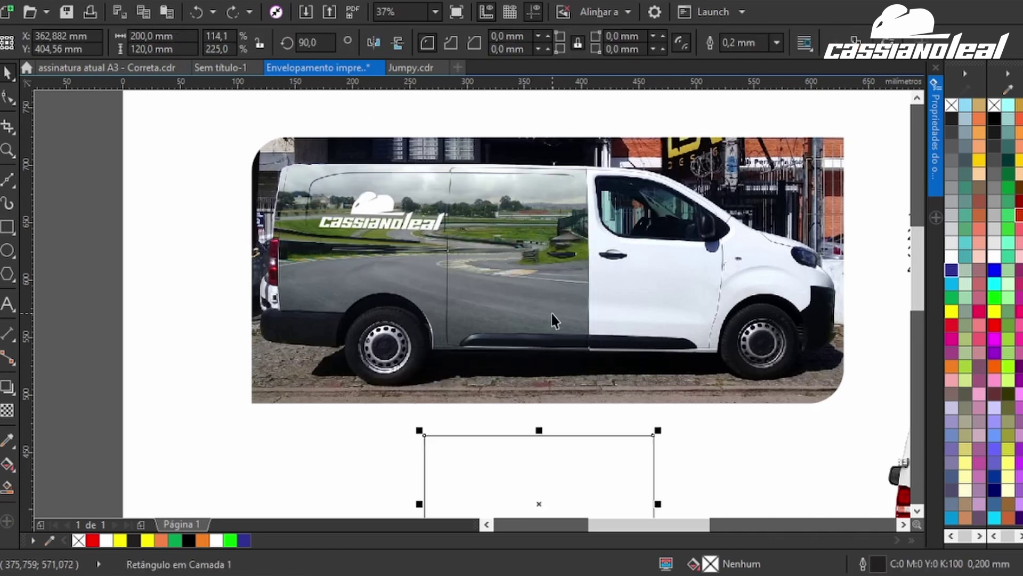
- Draw a rectangle across the full width of the sliding door, about 123 mm wide and 14 mm high
scroll(549, 270, up, 2)
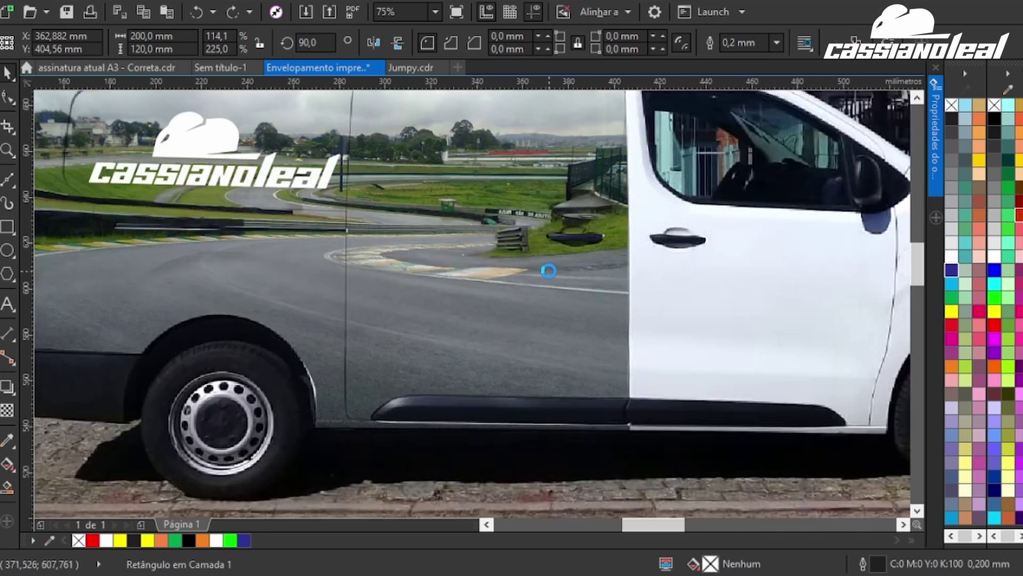
scroll(349, 245, up, 2)
drag(339, 244, 726, 307)
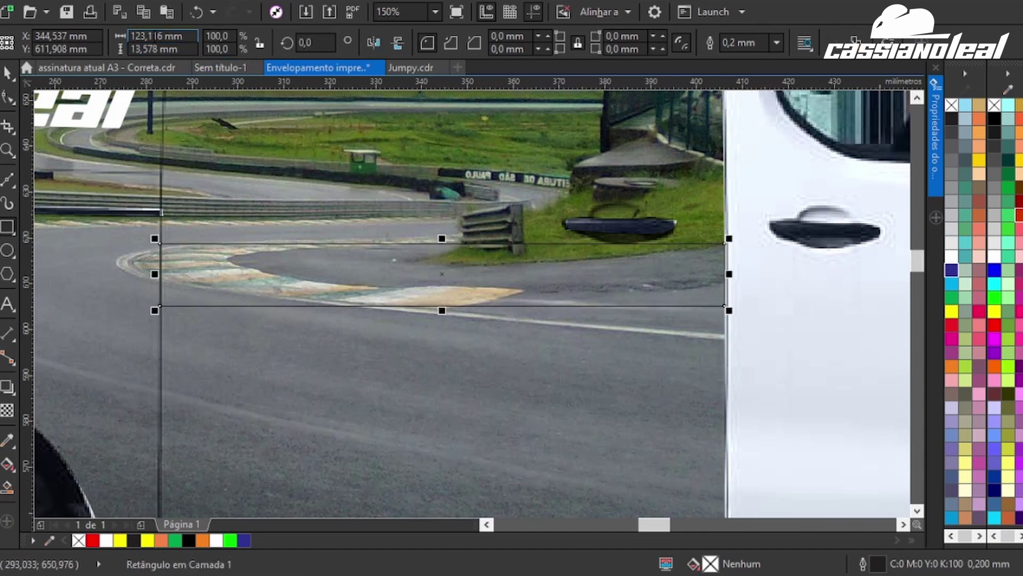
- Check the dimensions of the vinyl-sized rectangle below the van photo
scroll(234, 171, down, 4)
click(371, 380)
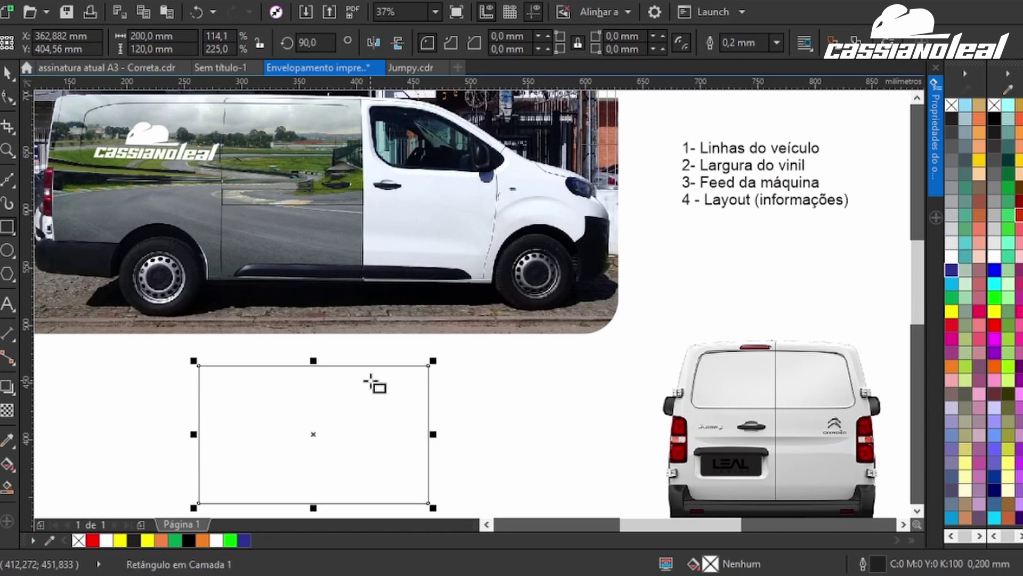
scroll(277, 184, up, 2)
scroll(362, 189, down, 2)
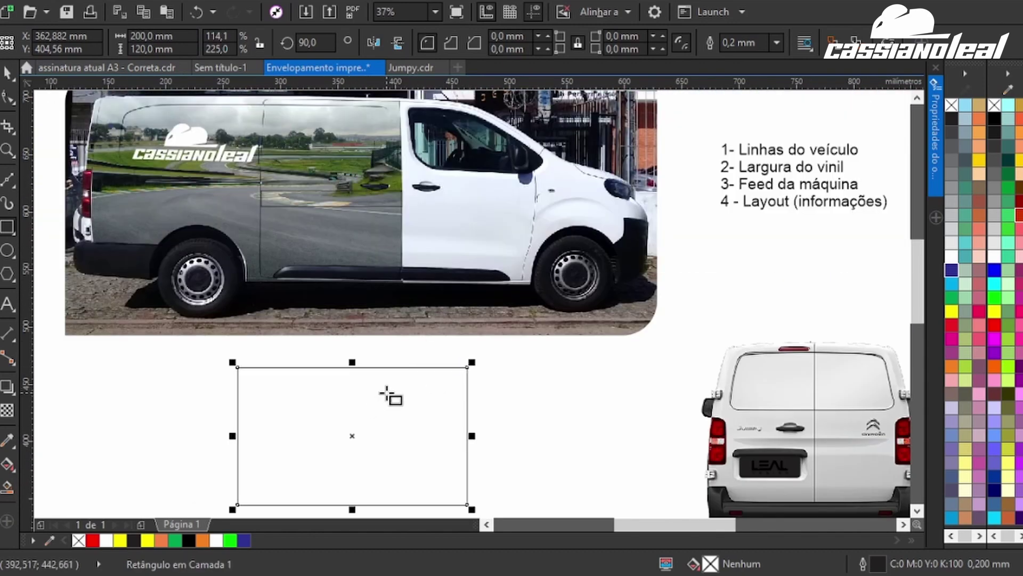
- Stretch the sliding-door rectangle over the full door height, about 161 mm, and fill it with yellow
key(space)
click(337, 197)
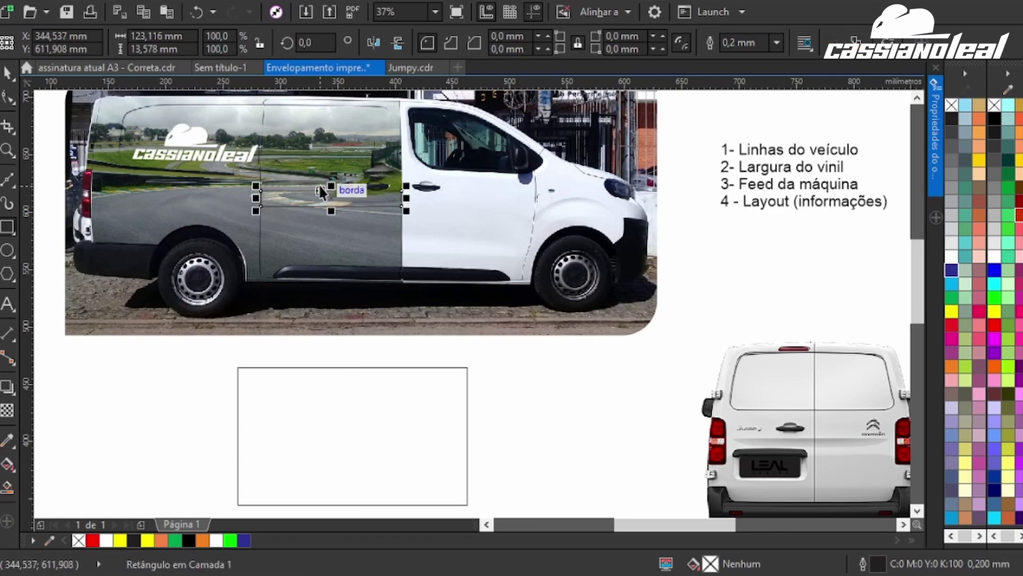
scroll(331, 224, up, 1)
scroll(320, 265, up, 1)
drag(341, 270, 334, 163)
scroll(382, 338, down, 5)
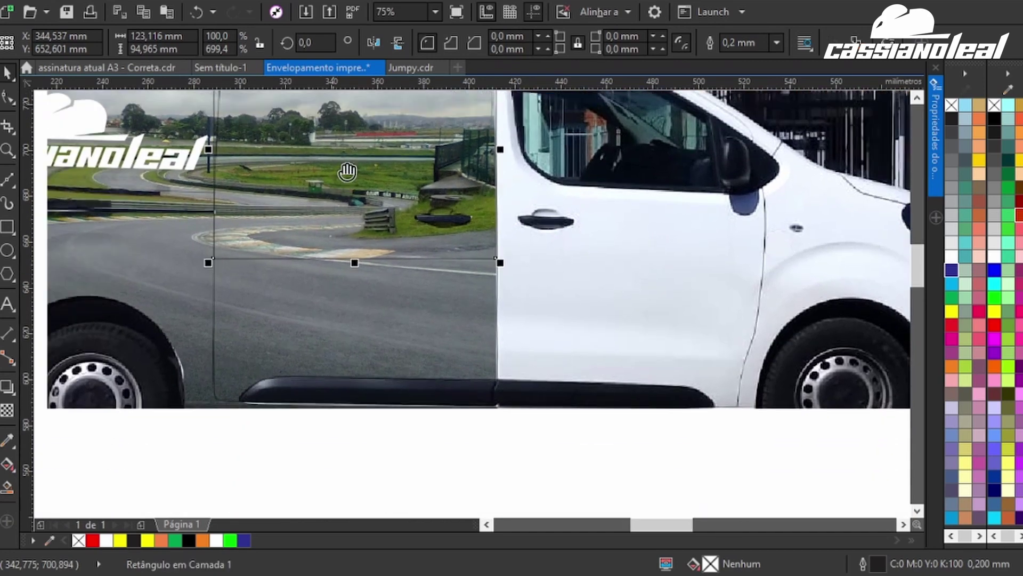
drag(373, 206, 373, 358)
click(952, 310)
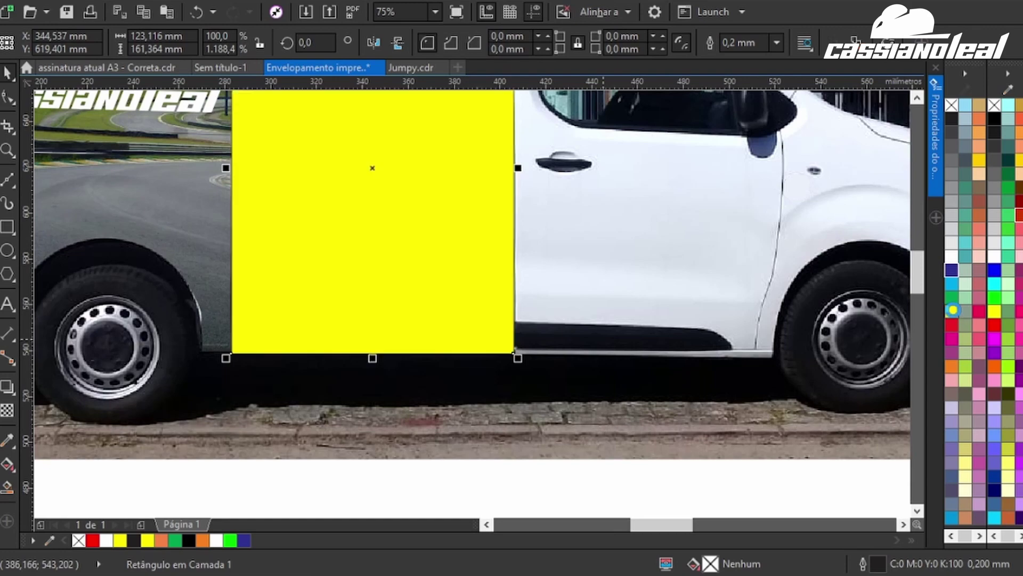
scroll(458, 244, down, 2)
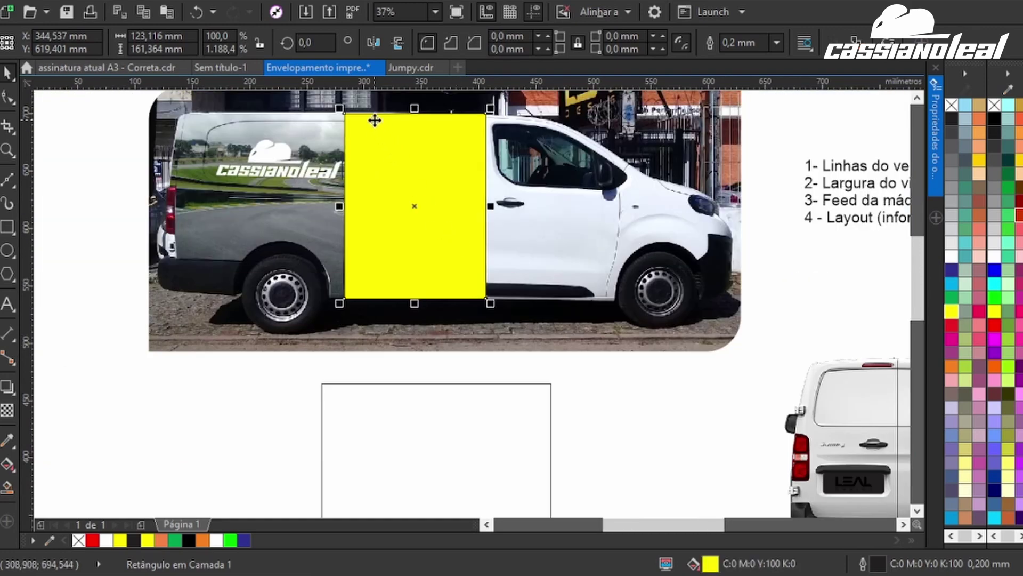
scroll(331, 122, up, 2)
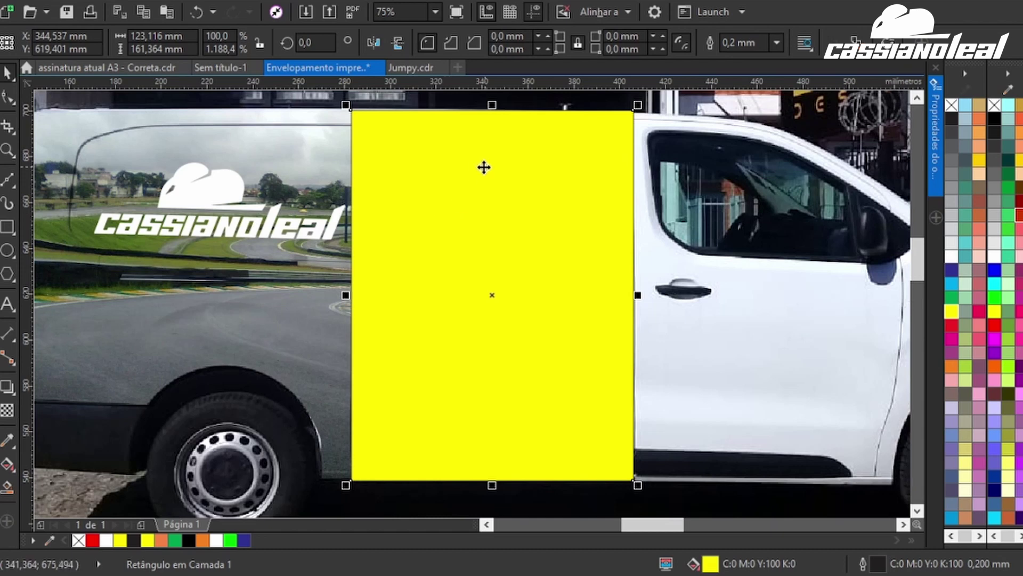
- Draw a small rectangle at the yellow panel's edge beside the front door and size it to 5 by 5 mm
drag(486, 168, 460, 197)
key(F6)
scroll(607, 238, up, 1)
drag(611, 238, 632, 263)
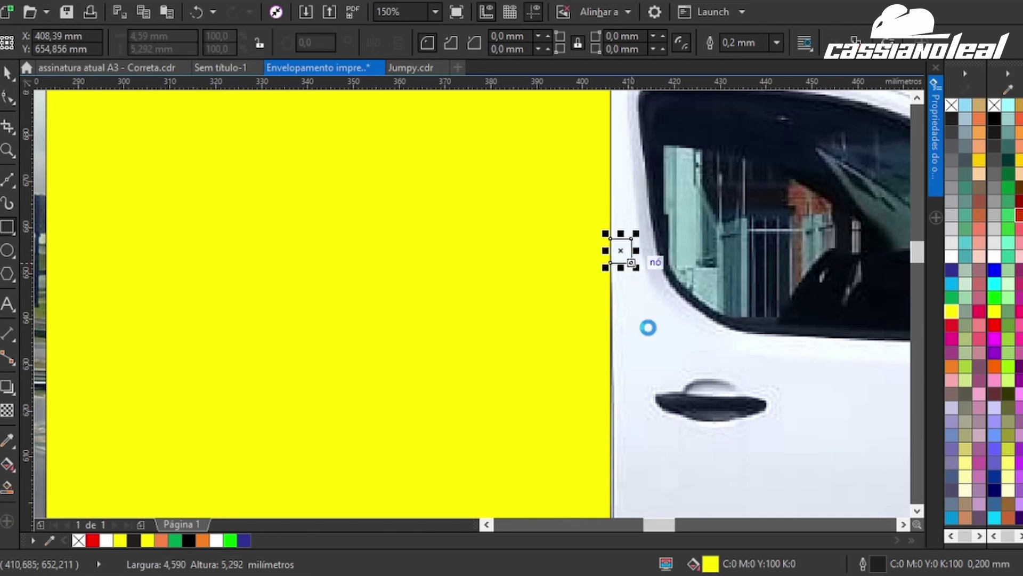
scroll(627, 248, down, 1)
click(132, 36)
text(5)
key(Tab)
text(5)
key(Return)
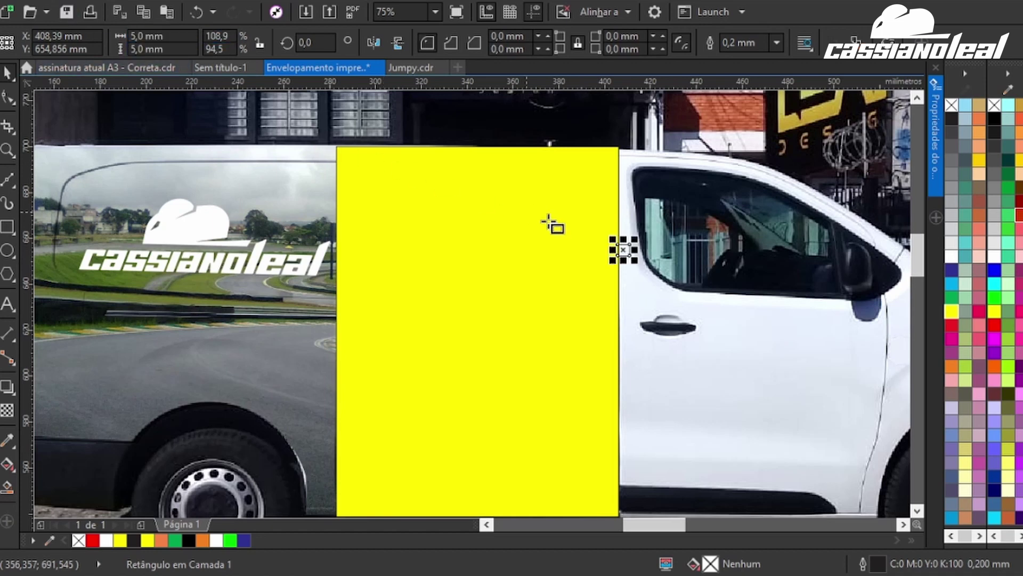
- Place copies of the 5 mm square at the yellow panel's rear side edge and roof edge, setting the roof copy's height to 10 mm
drag(623, 249, 332, 211)
drag(373, 265, 422, 227)
scroll(419, 424, down, 2)
scroll(422, 227, up, 5)
text(10)
key(Return)
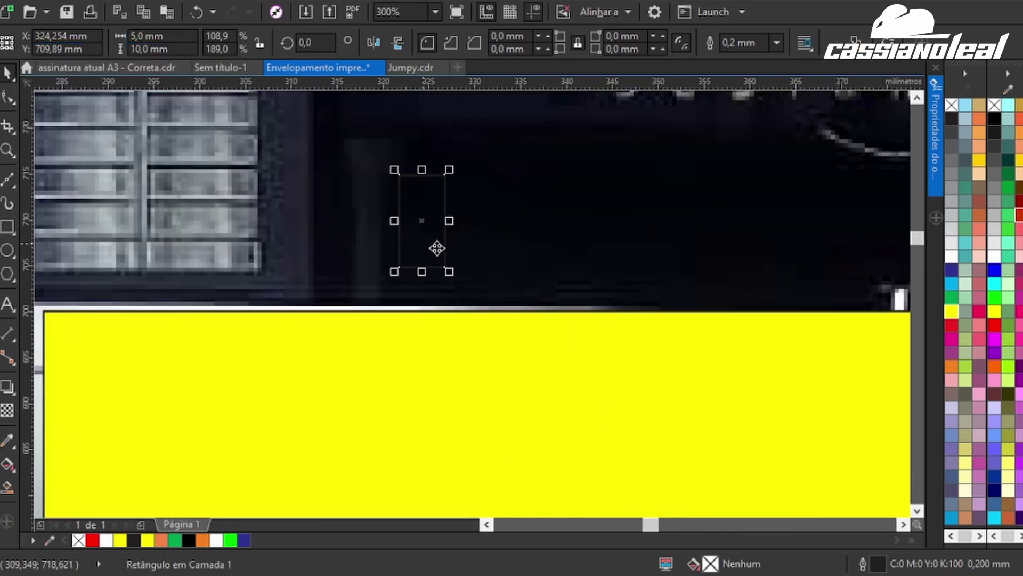
drag(427, 229, 434, 275)
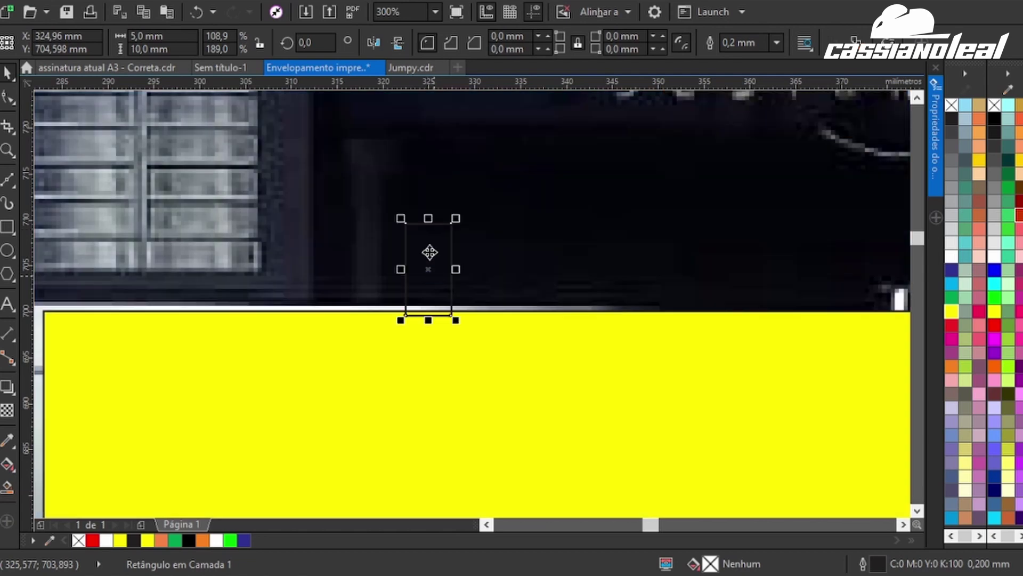
- Draw a tall rectangle beside the rear-view van and a small one about 11.6 by 5.8 mm at its roof corner
scroll(429, 252, down, 6)
scroll(571, 280, up, 3)
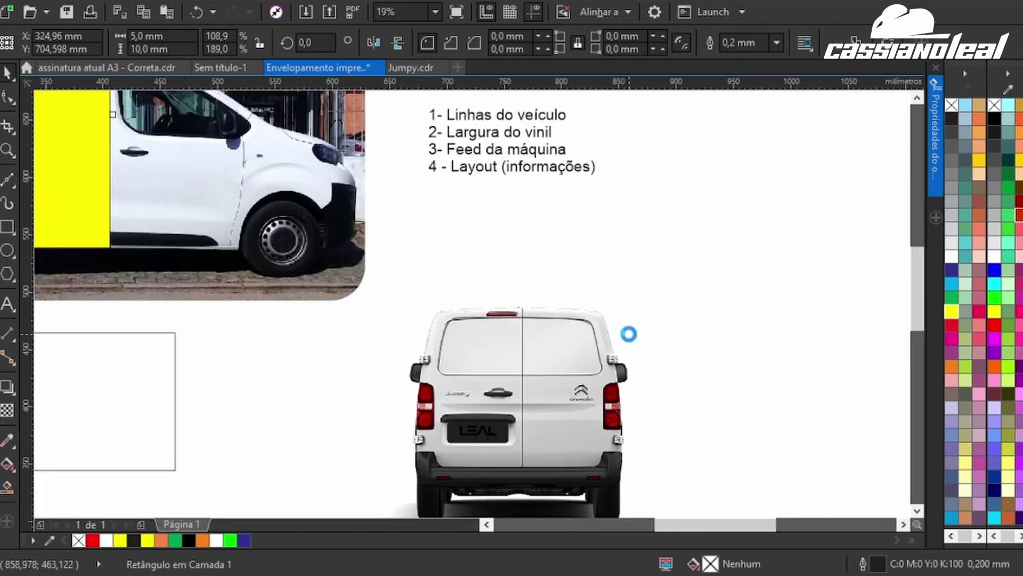
scroll(619, 358, up, 4)
drag(590, 187, 670, 505)
click(548, 223)
drag(532, 210, 585, 236)
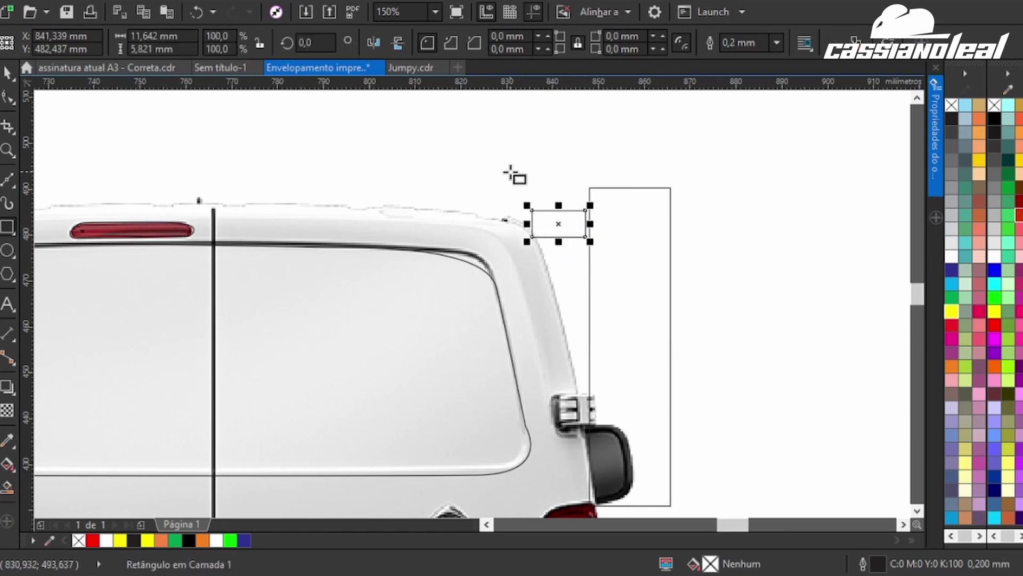
scroll(585, 191, down, 4)
scroll(338, 130, up, 3)
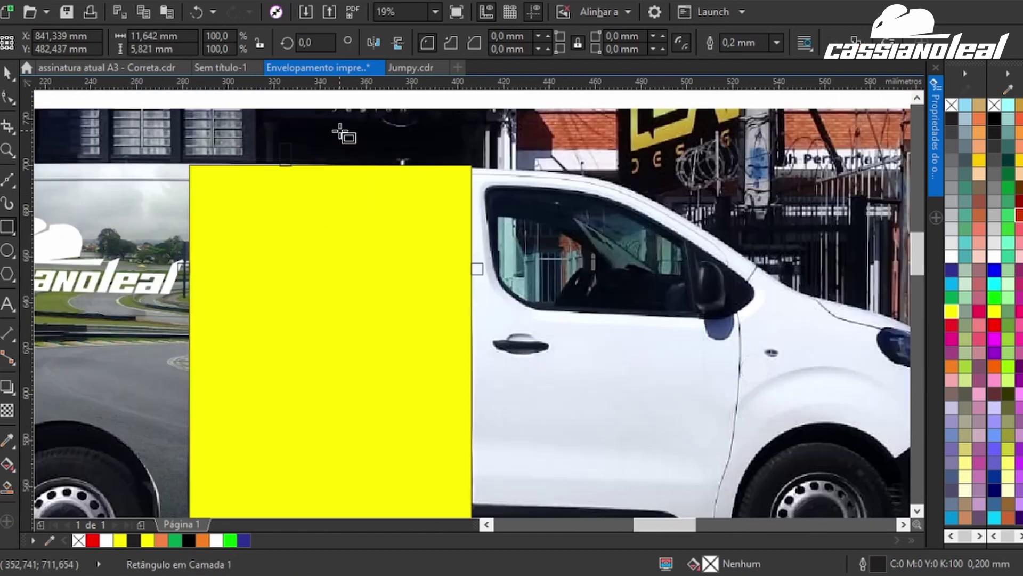
scroll(358, 165, up, 1)
key(space)
click(267, 208)
drag(267, 208, 401, 247)
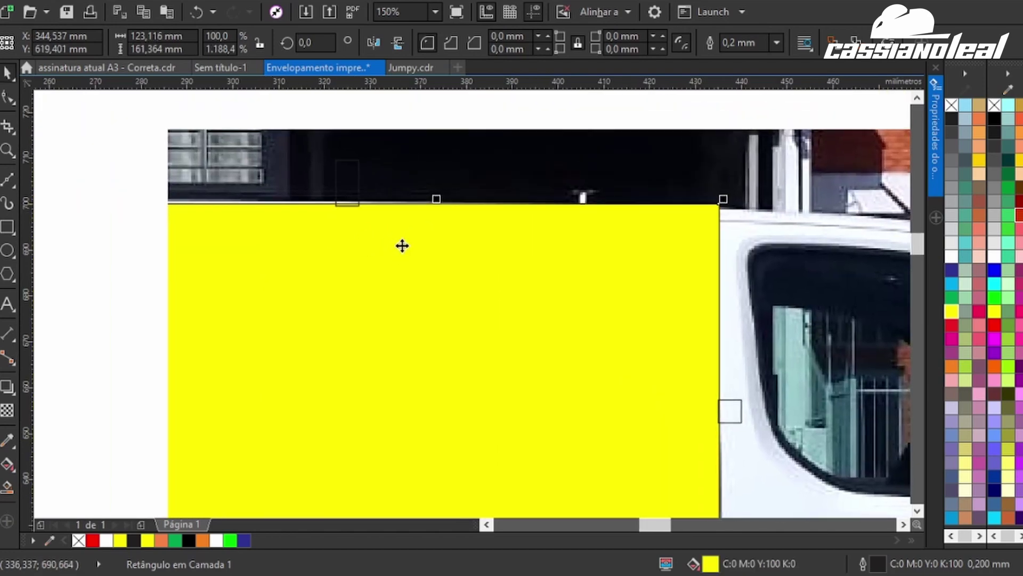
drag(436, 203, 358, 160)
key(ctrl+z)
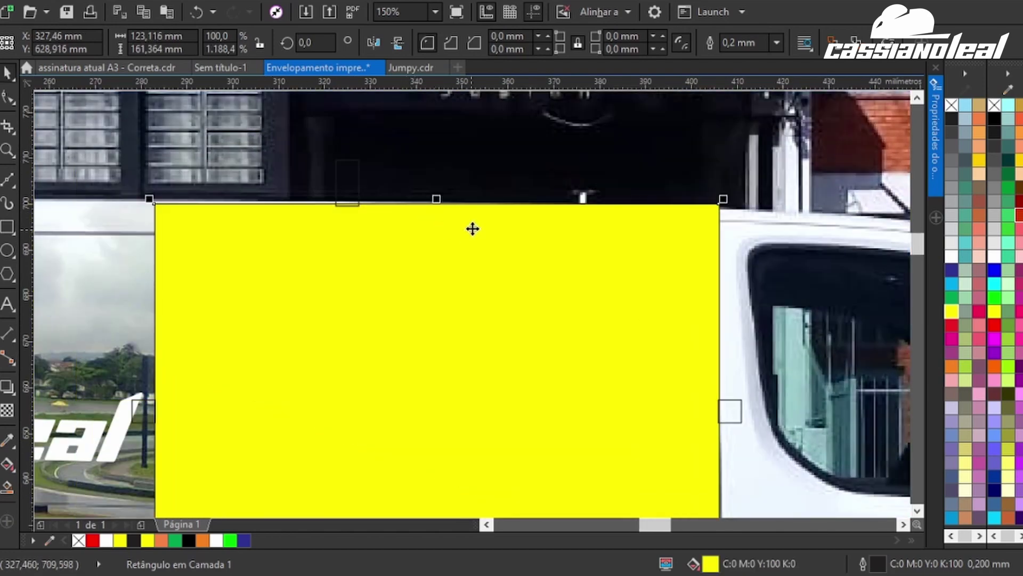
- Stretch the yellow panel outward on all sides to take in the marker rectangles, about 133 by 176 mm
drag(445, 201, 358, 160)
scroll(357, 159, down, 2)
drag(545, 357, 550, 292)
drag(255, 358, 243, 292)
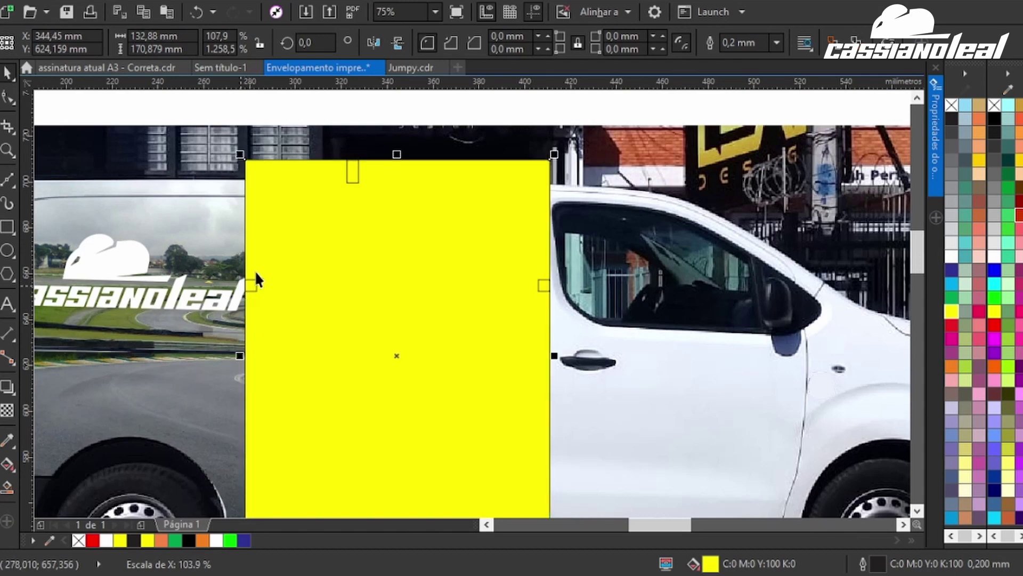
scroll(310, 224, down, 2)
scroll(352, 388, up, 2)
drag(330, 401, 302, 410)
scroll(404, 365, down, 2)
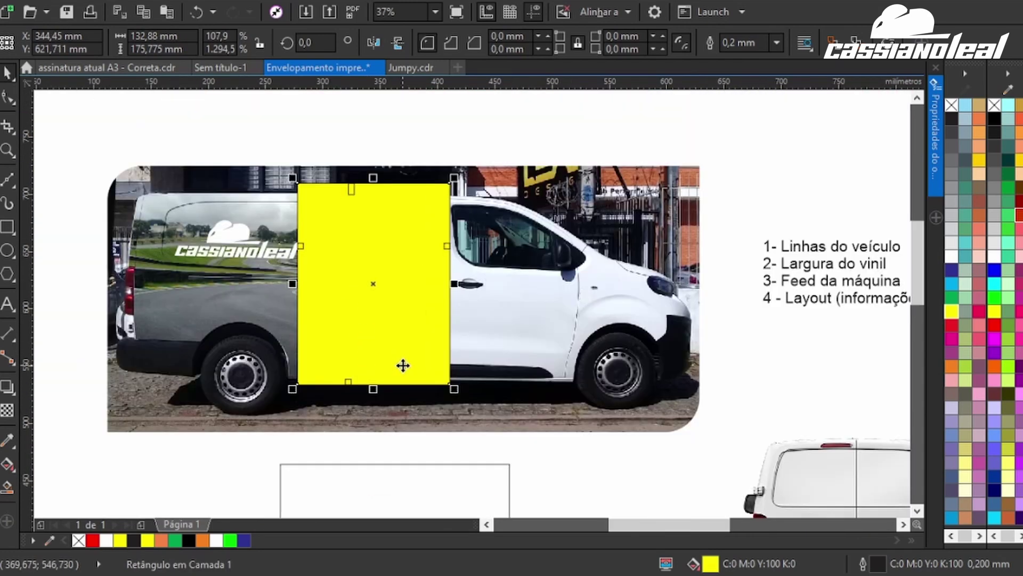
- Undo the freehand stretching of the yellow door panel on all its sides
key(ctrl+z)
key(ctrl+z)
key(ctrl+z)
key(ctrl+z)
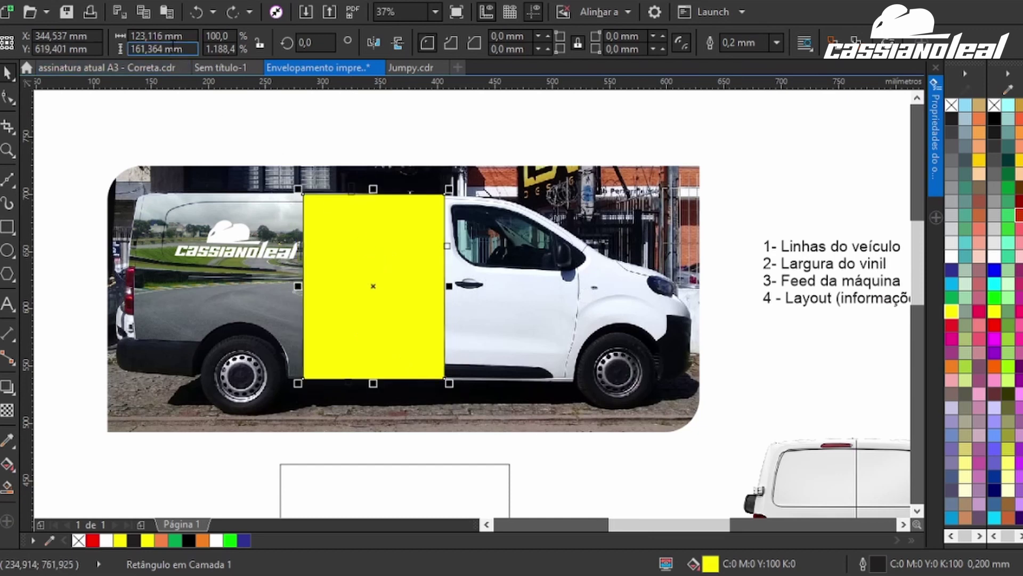
- Add 10 mm to the yellow panel's width and 15 mm to its height
click(147, 36)
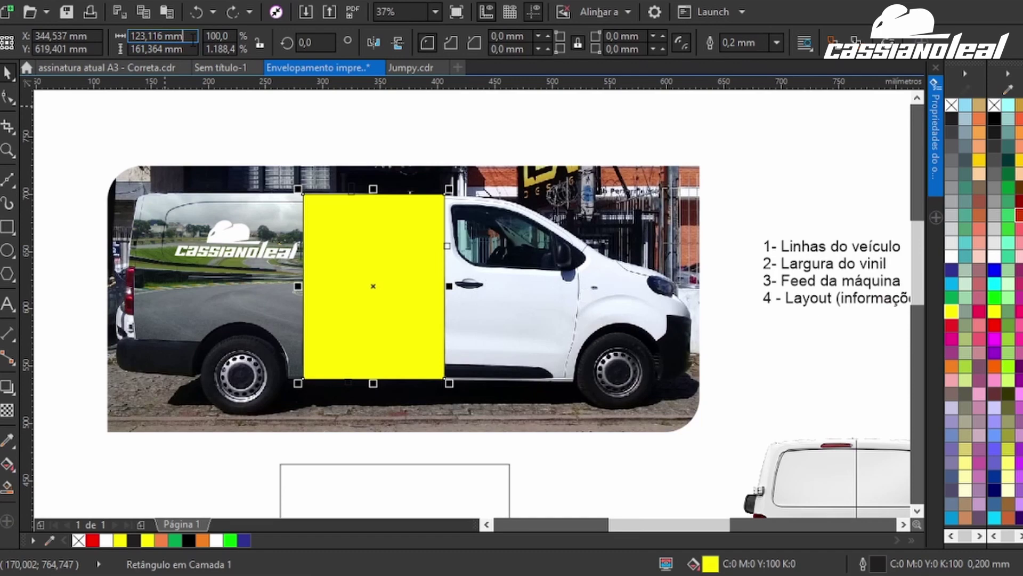
text(+10)
key(Return)
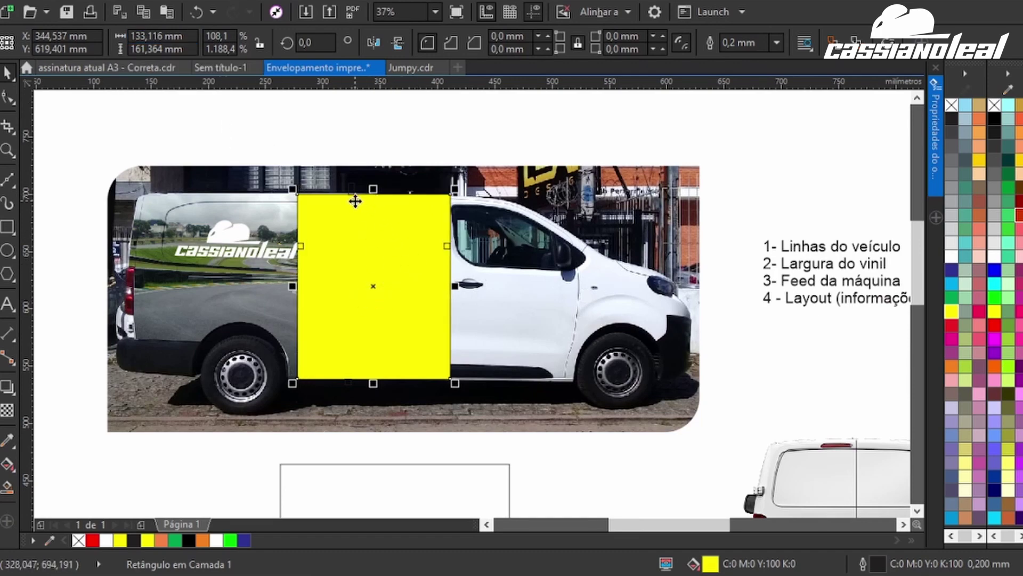
scroll(362, 201, up, 4)
scroll(350, 156, down, 4)
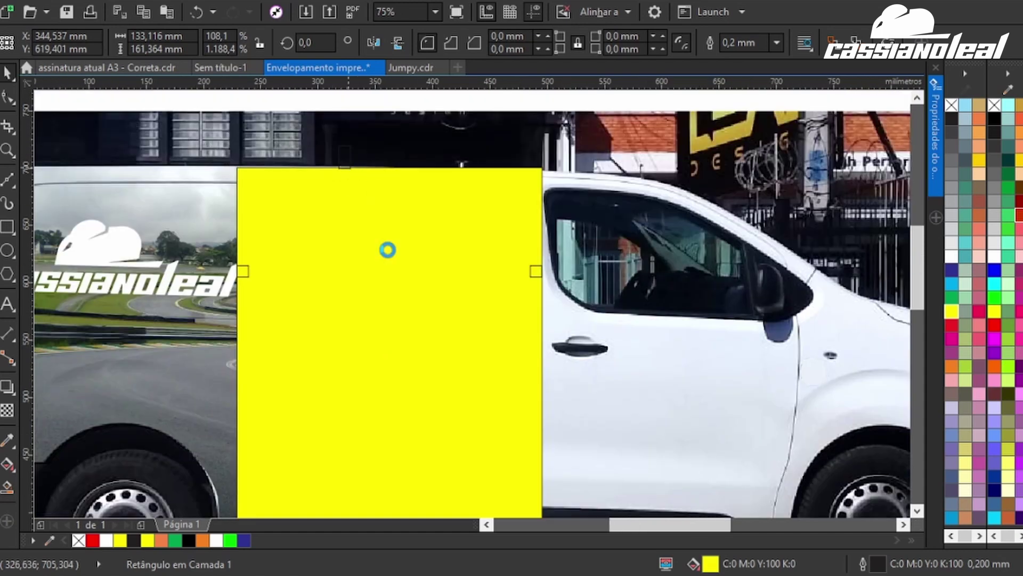
click(186, 49)
text(+)
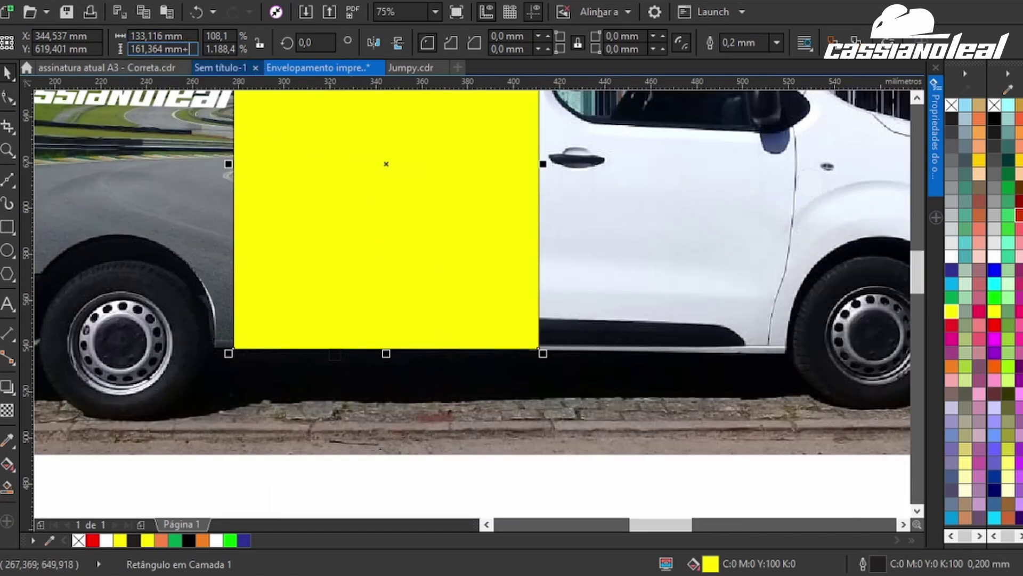
text(15)
key(Return)
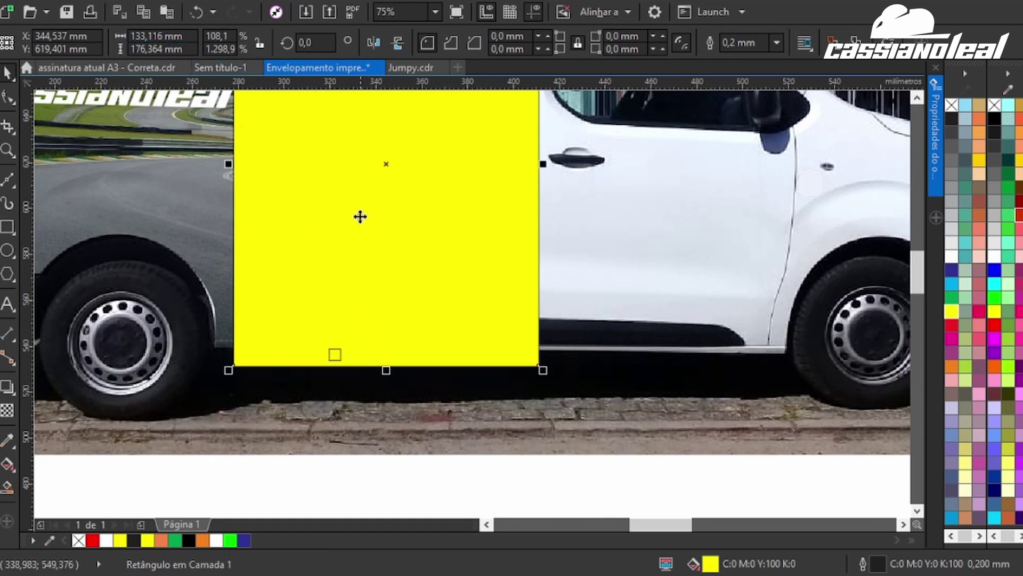
- Move the enlarged yellow panel slightly upward to line up its roof edge with the 10 mm marker
scroll(363, 213, down, 2)
scroll(359, 149, up, 4)
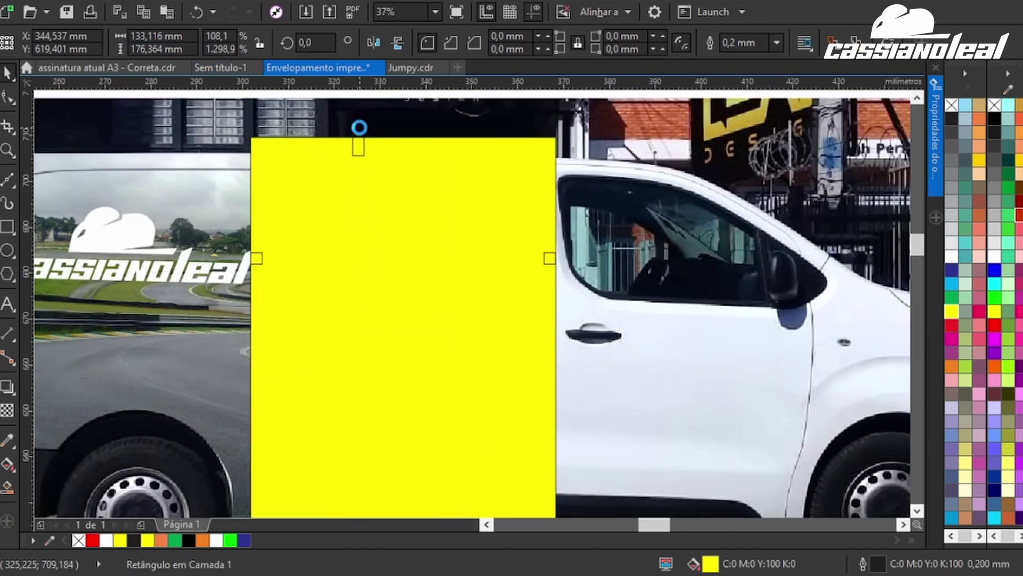
scroll(360, 133, up, 5)
drag(417, 221, 415, 204)
scroll(416, 203, down, 5)
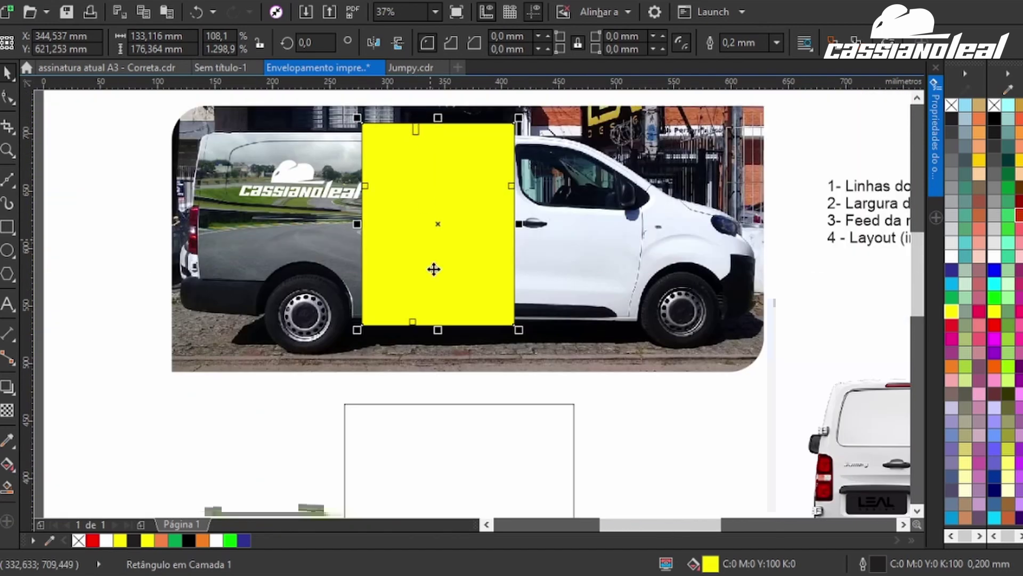
scroll(422, 336, up, 4)
scroll(421, 318, down, 3)
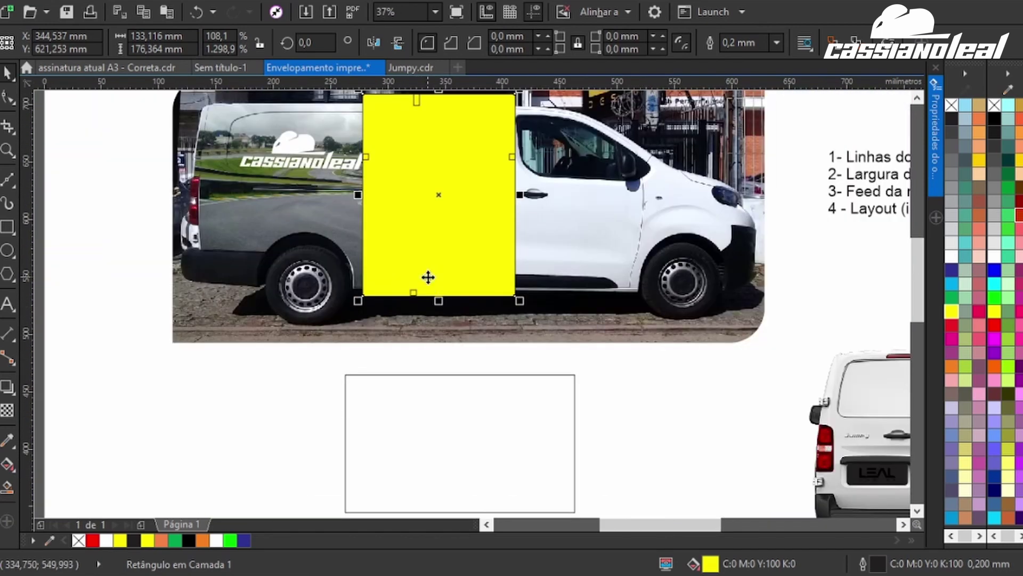
- Delete the small marker rectangles along all edges of the yellow panel
drag(440, 229, 437, 267)
click(411, 329)
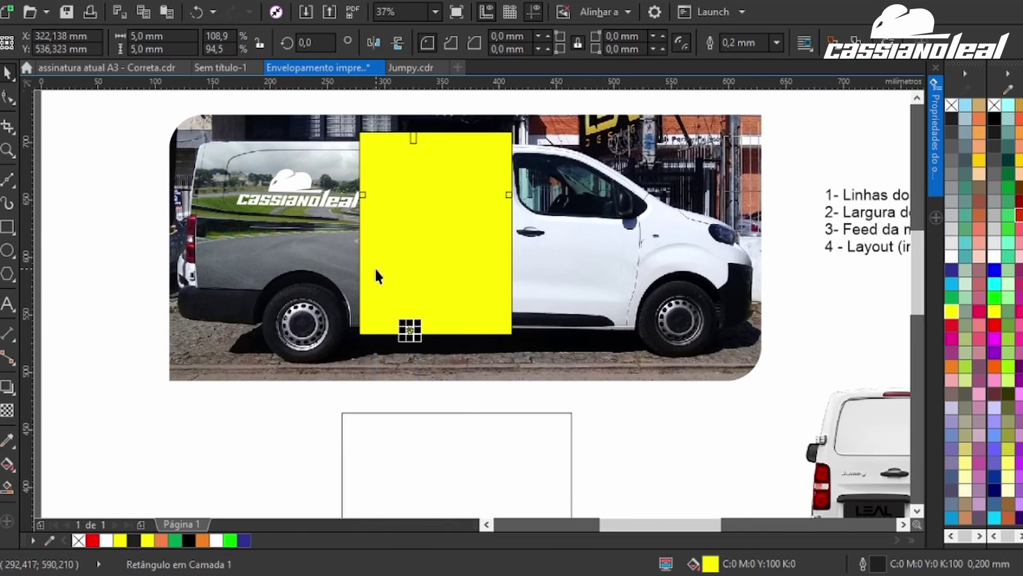
key(Delete)
drag(433, 218, 445, 220)
key(Delete)
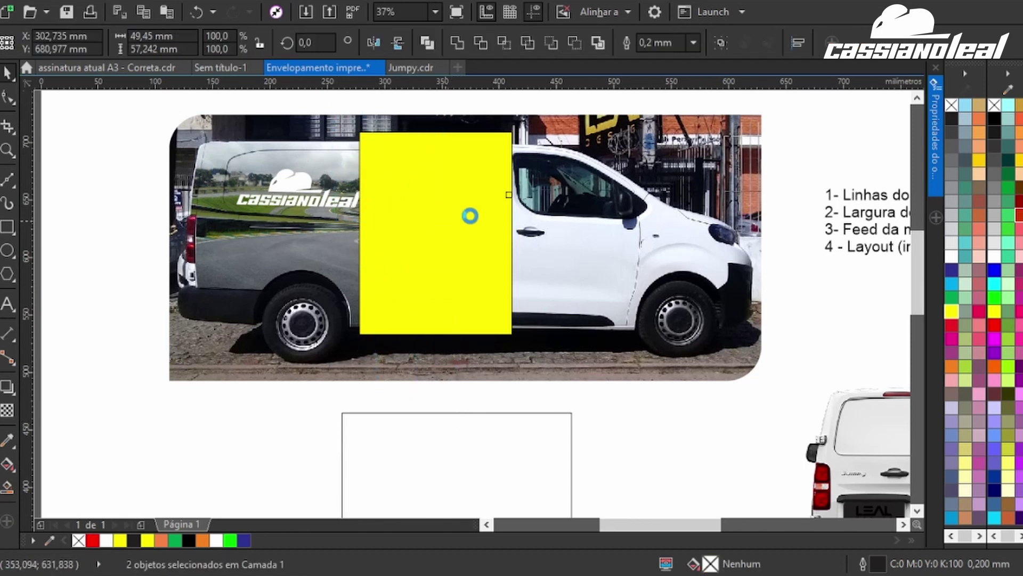
drag(558, 101, 479, 232)
key(Delete)
- Place the van's wrap artwork inside the yellow panel as a PowerClip and remove the panel's fill
click(314, 251)
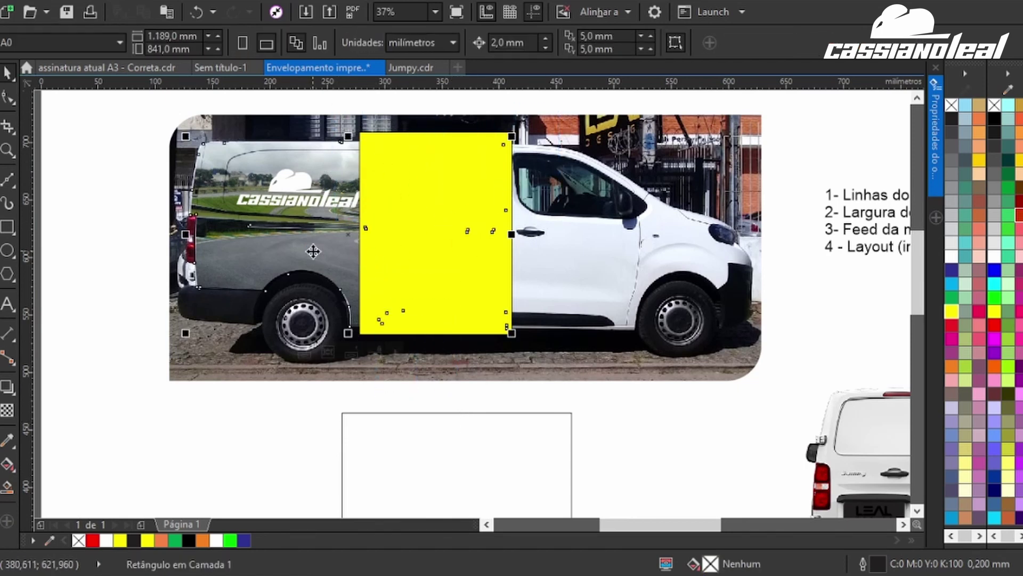
key(ctrl+1)
click(430, 155)
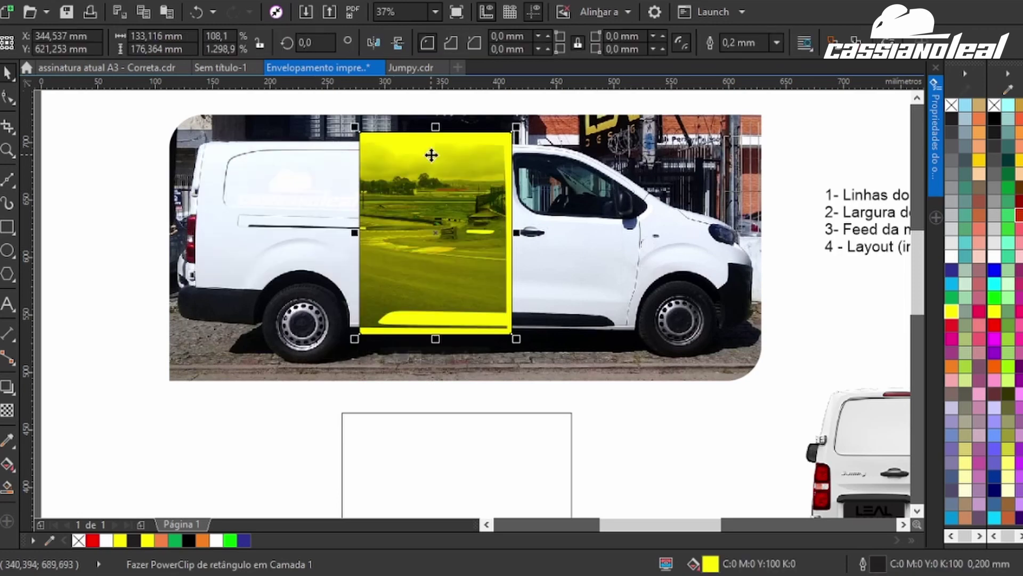
double_click(431, 154)
ctrl+click(678, 249)
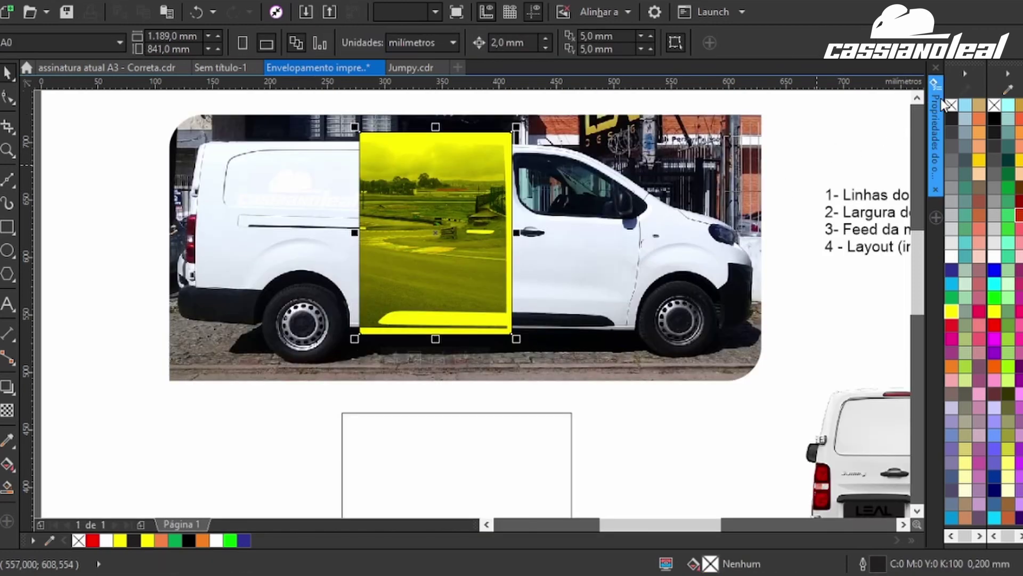
click(951, 104)
- Extract the track photo from its van-shaped frame inside the panel's PowerClip, delete the empty frame and finish editing
double_click(408, 215)
click(429, 187)
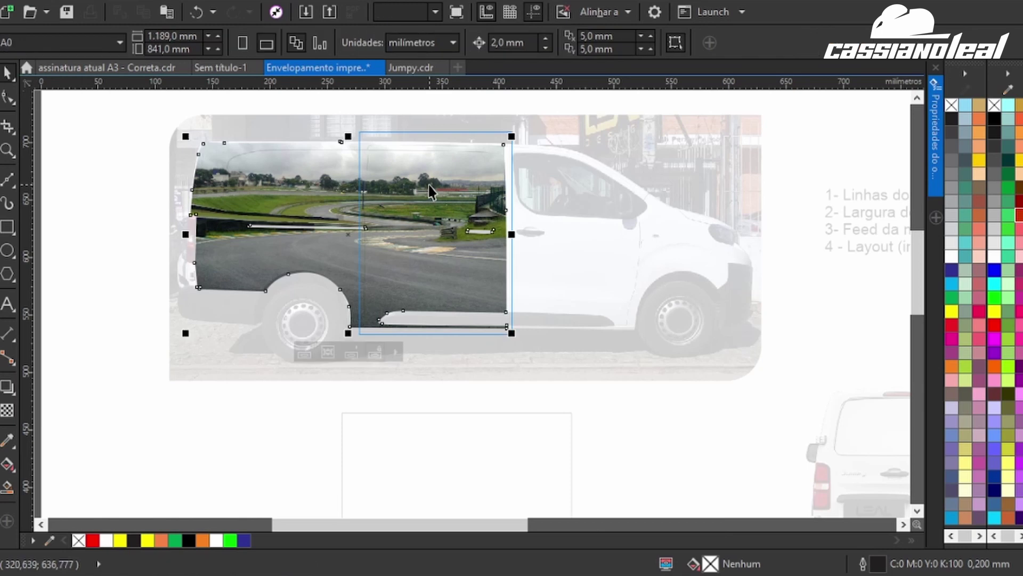
key(ctrl+2)
click(429, 185)
key(Delete)
ctrl+click(561, 147)
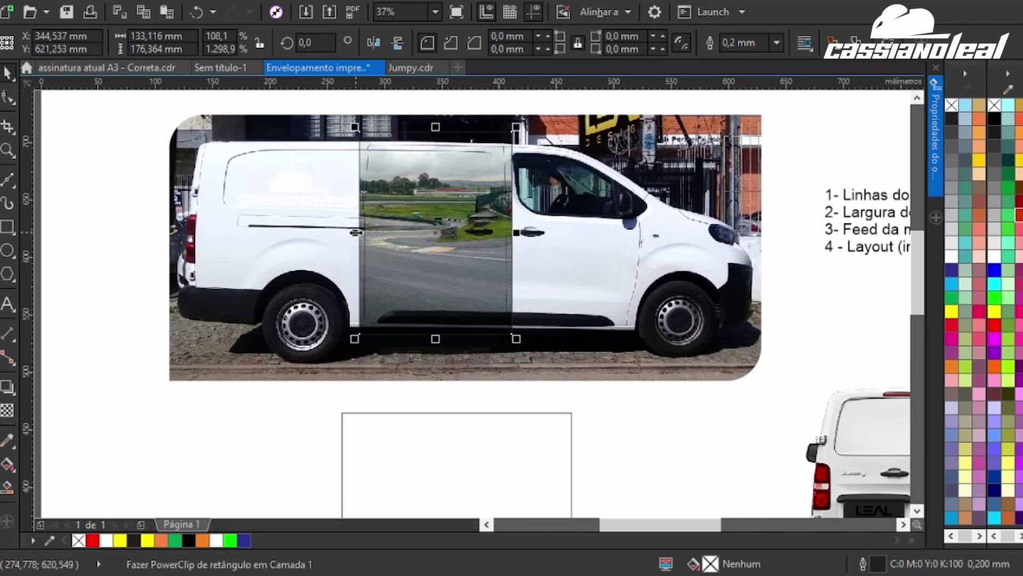
- Undo the PowerClip edits to restore the wrap artwork on the van and the plain yellow panel
key(ctrl+z)
key(ctrl+z)
key(ctrl+z)
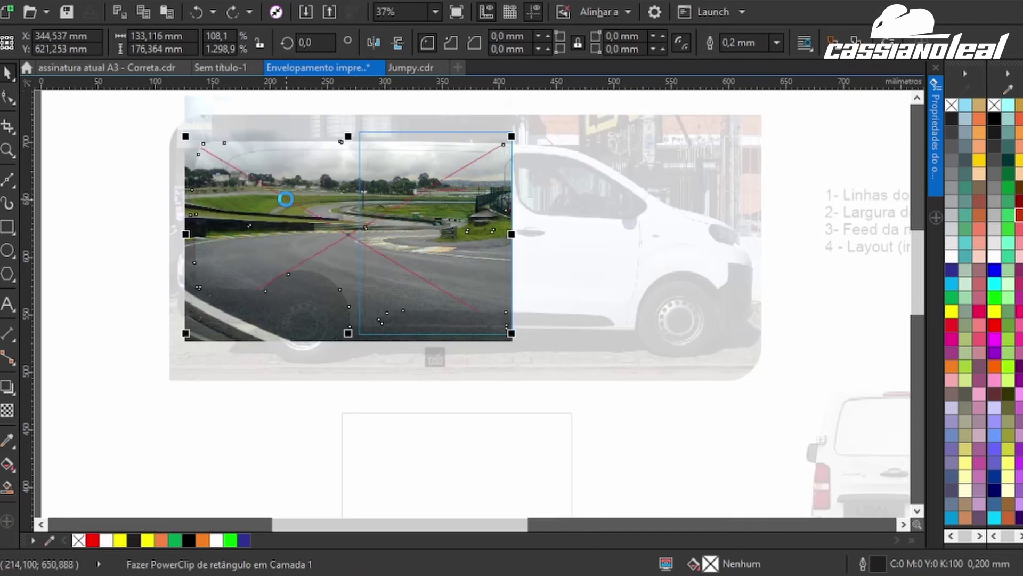
key(ctrl+z)
key(ctrl+z)
key(ctrl+z)
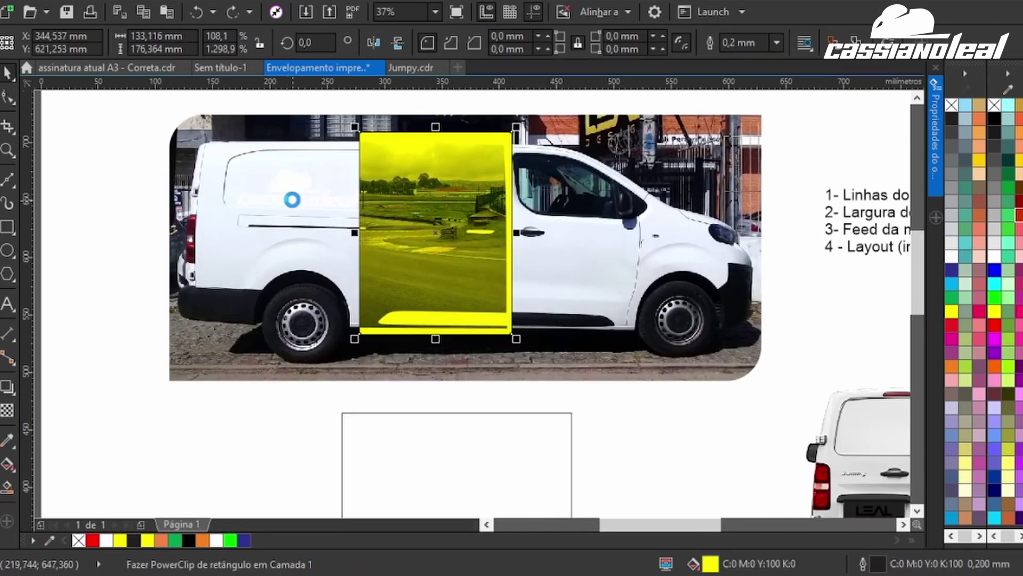
key(ctrl+z)
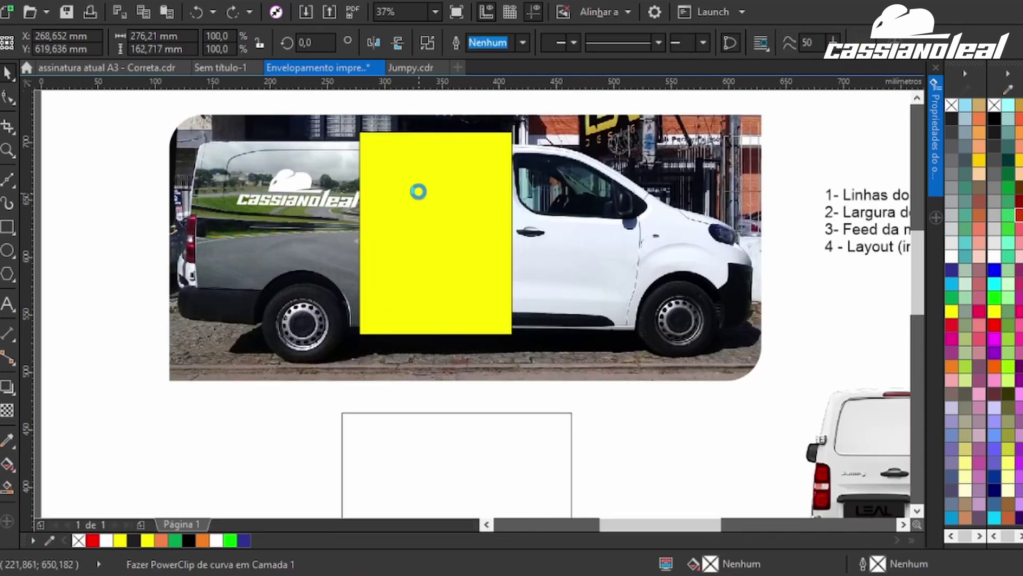
- Remove the yellow fill from the sliding-door panel, leaving only its outline over the wrap artwork
click(420, 180)
key(ctrl+z)
key(ctrl+z)
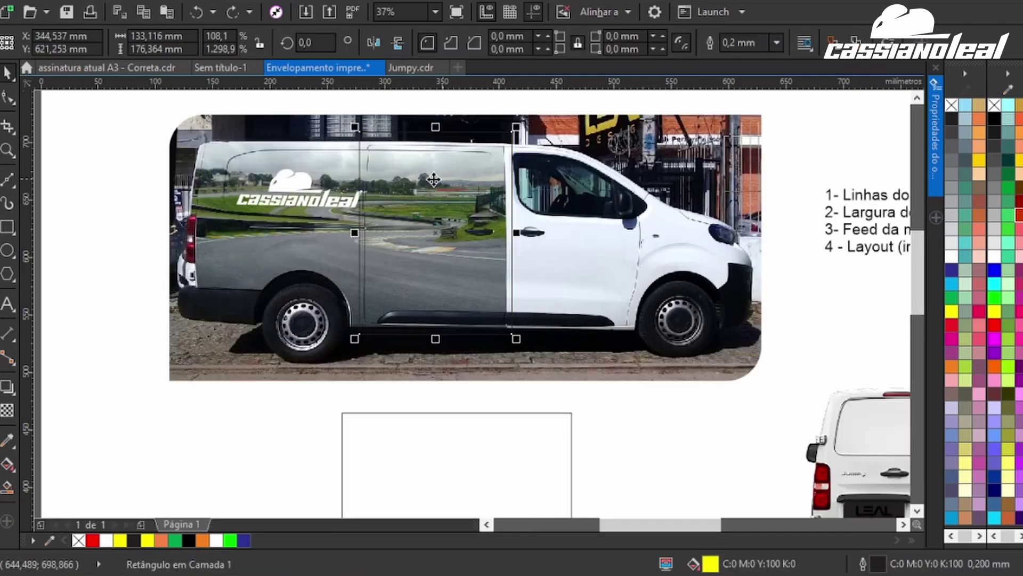
- Copy the door panel onto the van's rear side, overlapping the first panel's edge, and set the copy's width to 120 mm
scroll(389, 200, up, 2)
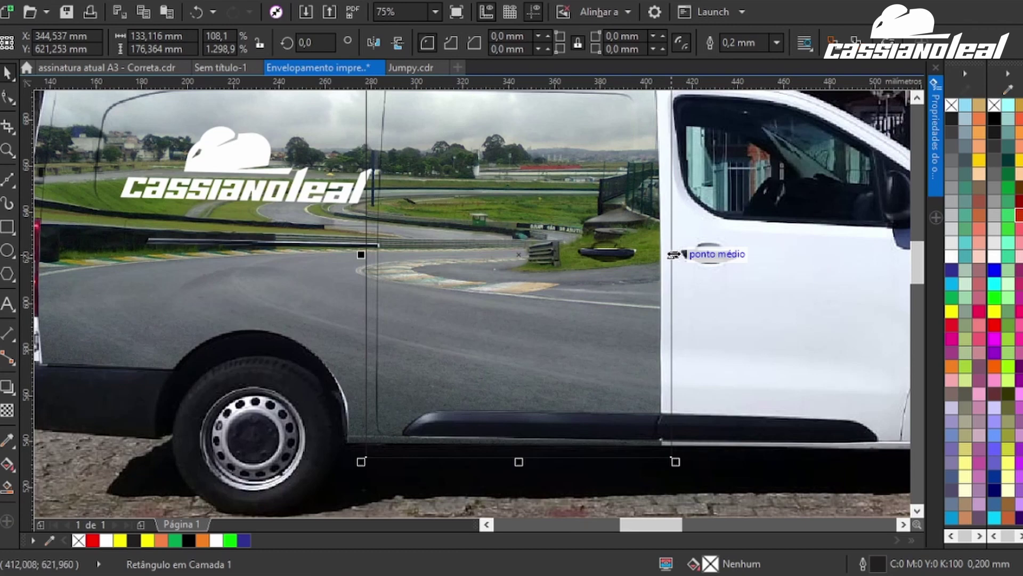
drag(673, 248, 381, 255)
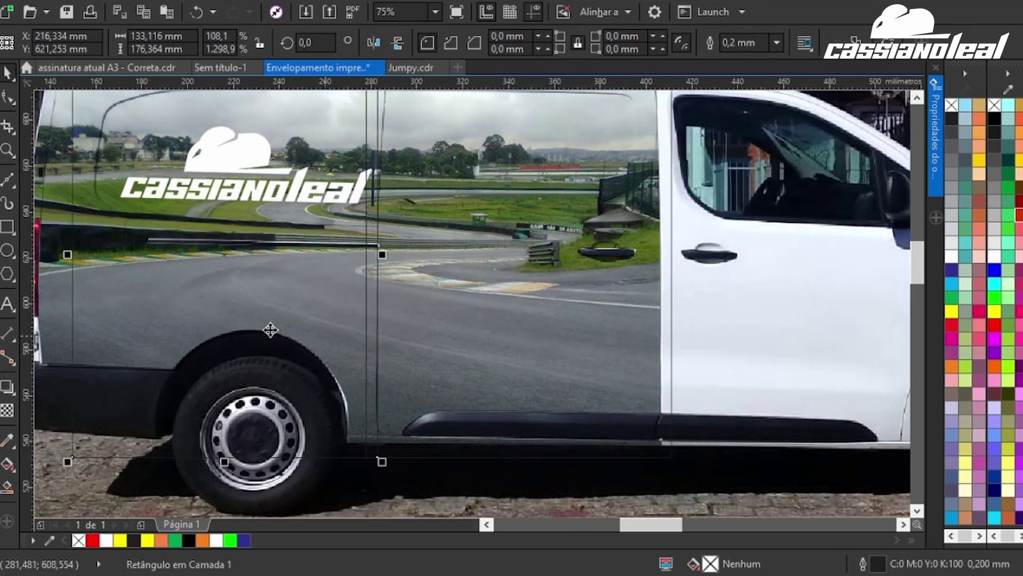
click(155, 35)
text(120)
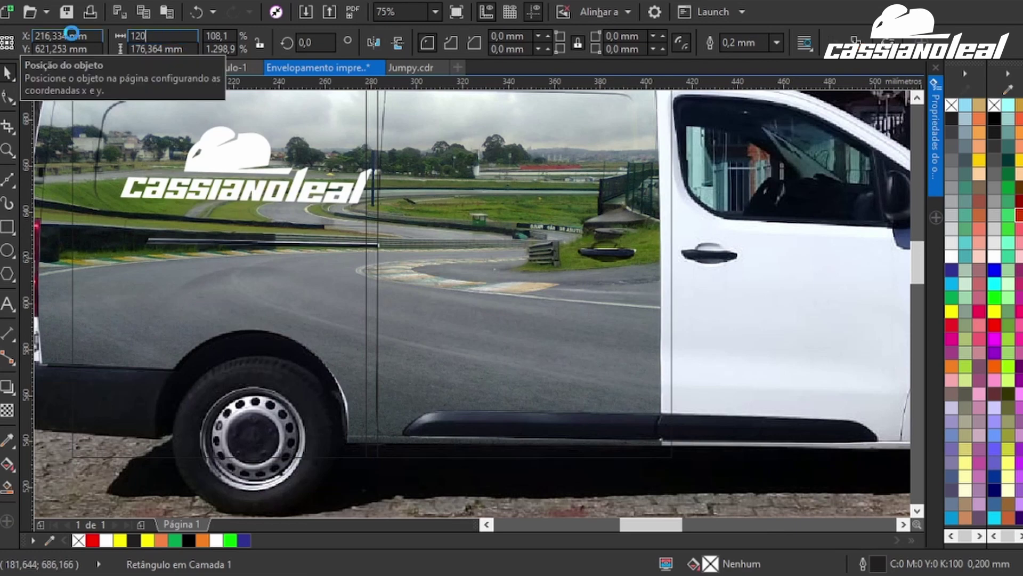
key(Return)
scroll(367, 266, up, 2)
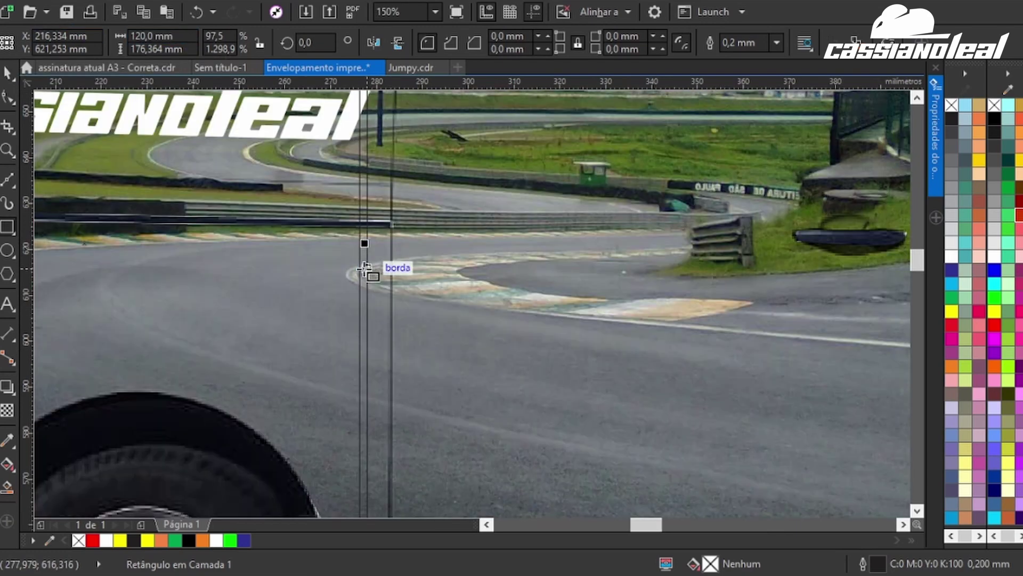
scroll(359, 266, down, 4)
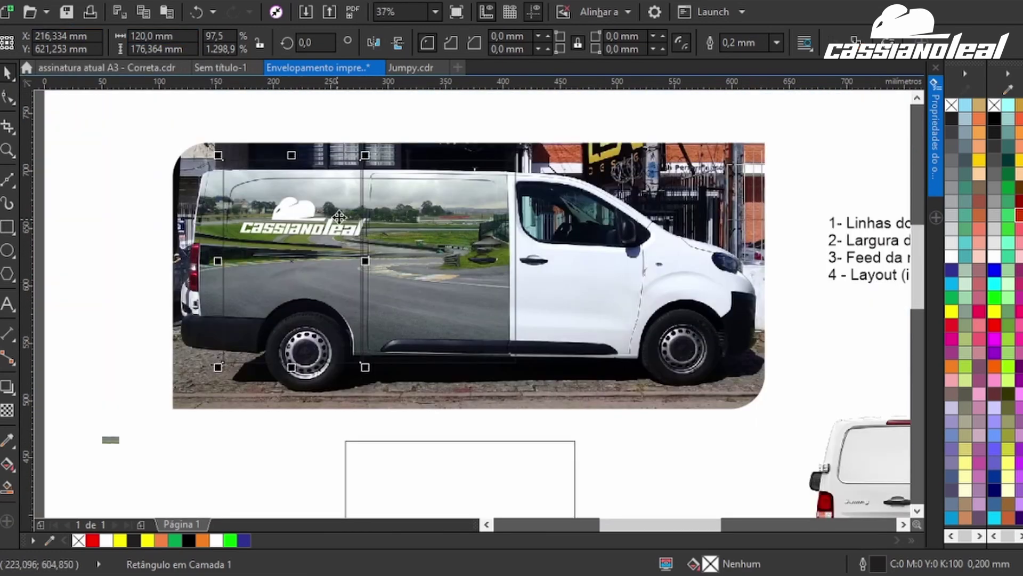
scroll(364, 241, up, 2)
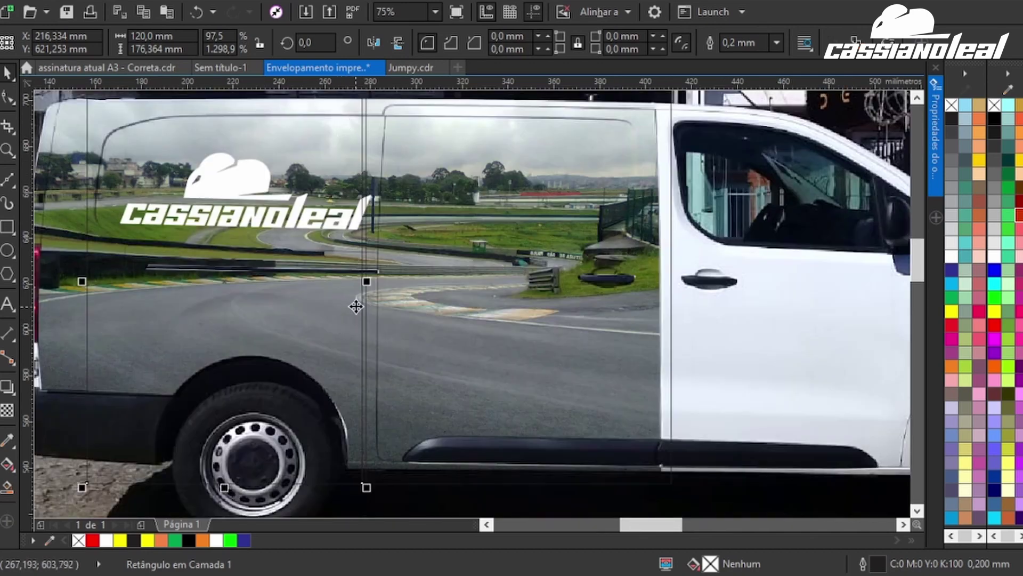
- Move the 120 mm panel toward the sliding door until its front edge lies about 5 mm past the door gap
scroll(360, 303, up, 4)
drag(361, 302, 428, 294)
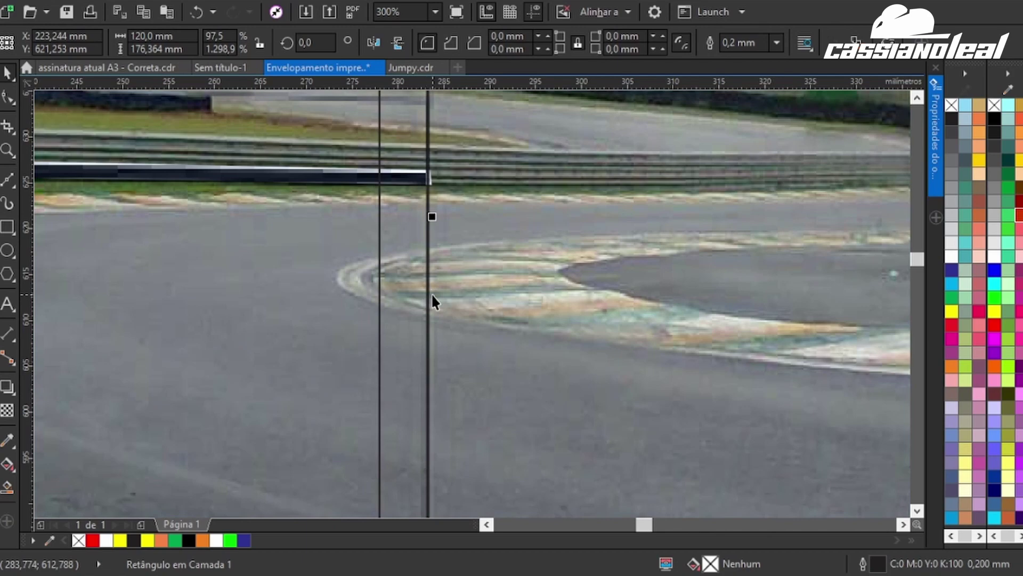
scroll(431, 292, down, 4)
scroll(431, 293, down, 1)
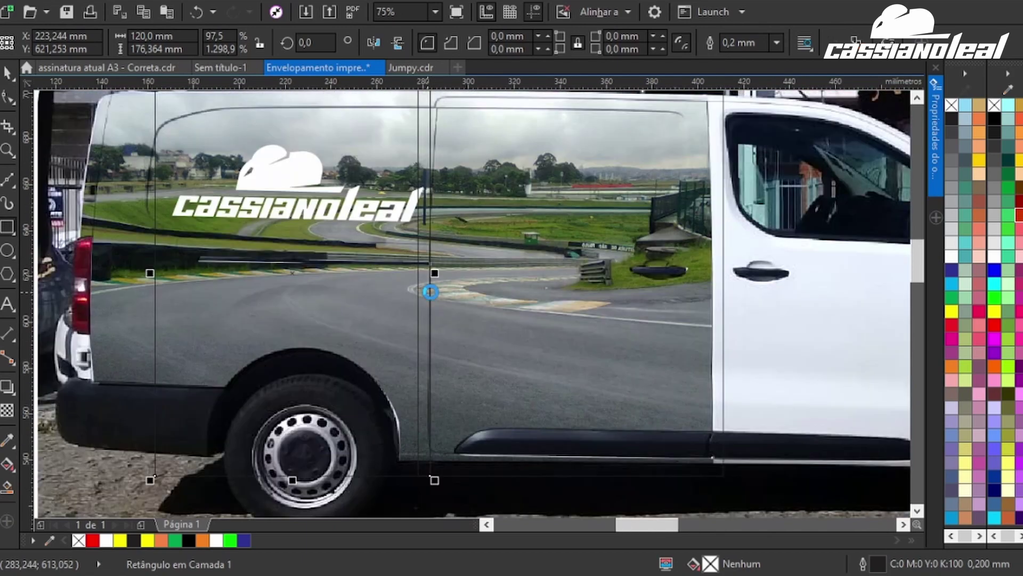
scroll(431, 292, up, 1)
drag(430, 292, 477, 281)
drag(404, 254, 453, 248)
- Examine the 120 mm panel's edges against the door gap at the roof and sill, and the uncovered strip at the van's rear
scroll(453, 253, down, 2)
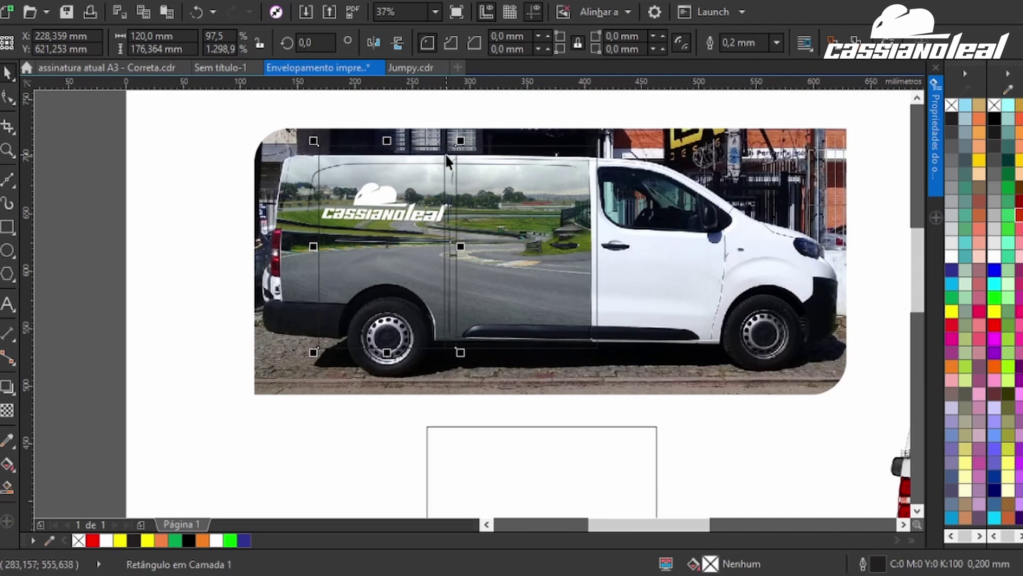
scroll(449, 190, up, 3)
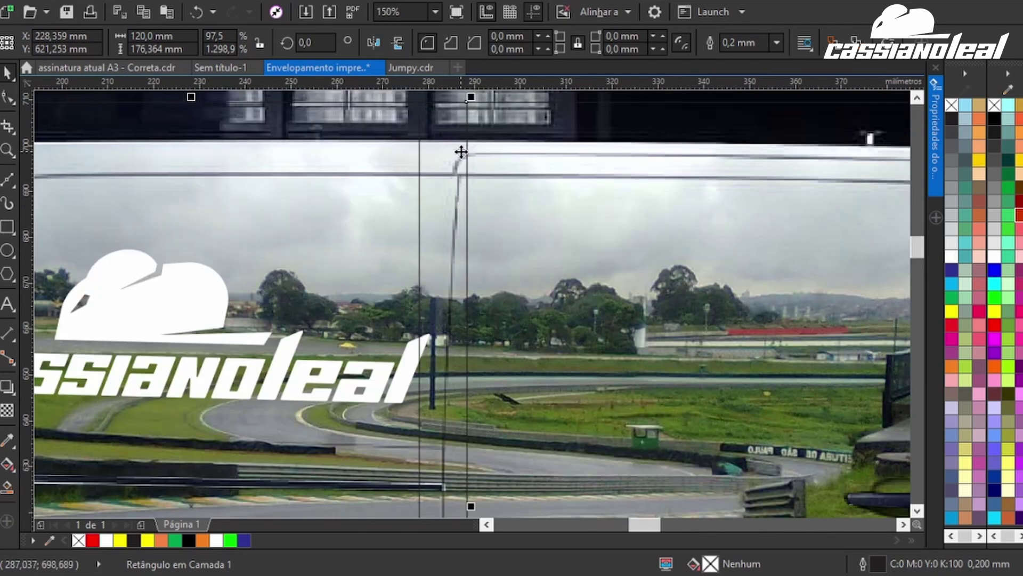
scroll(448, 141, down, 3)
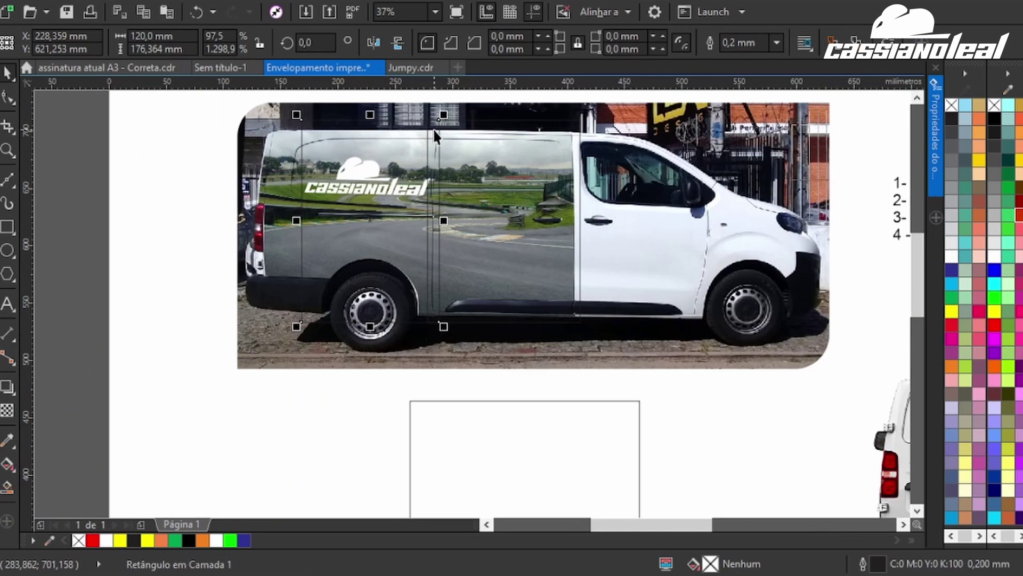
scroll(437, 317, up, 2)
scroll(429, 328, down, 2)
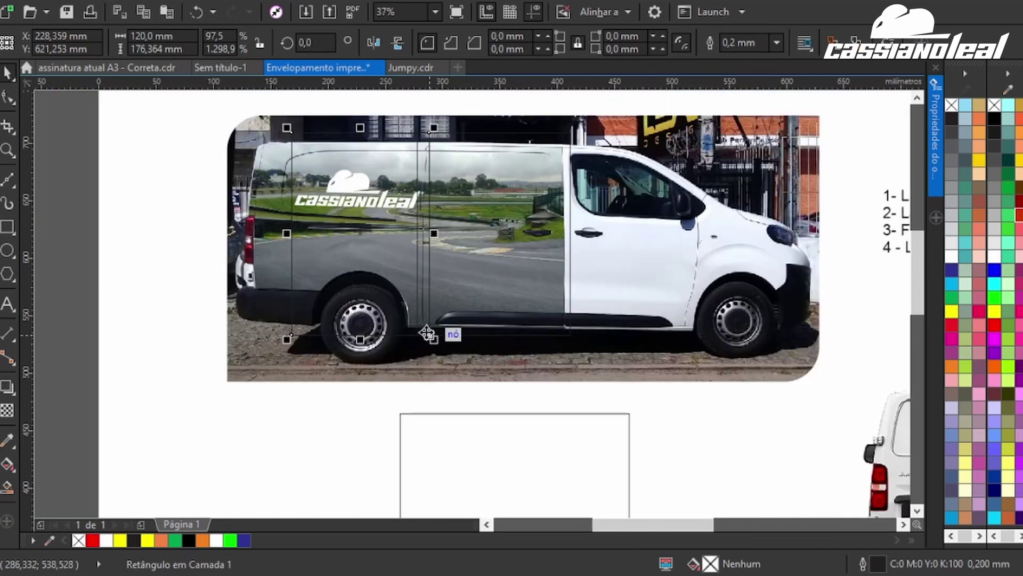
scroll(338, 206, up, 2)
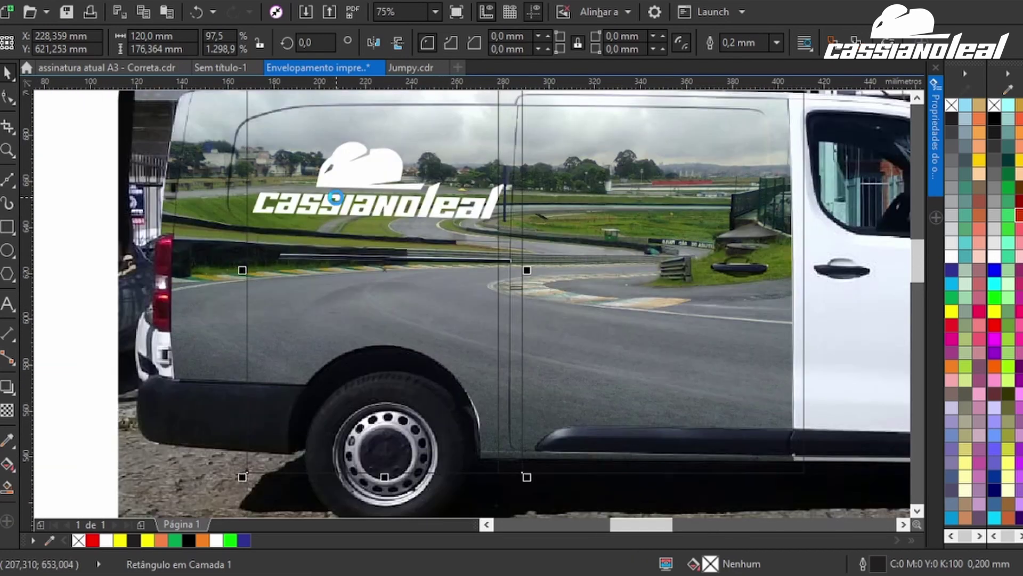
scroll(359, 238, down, 2)
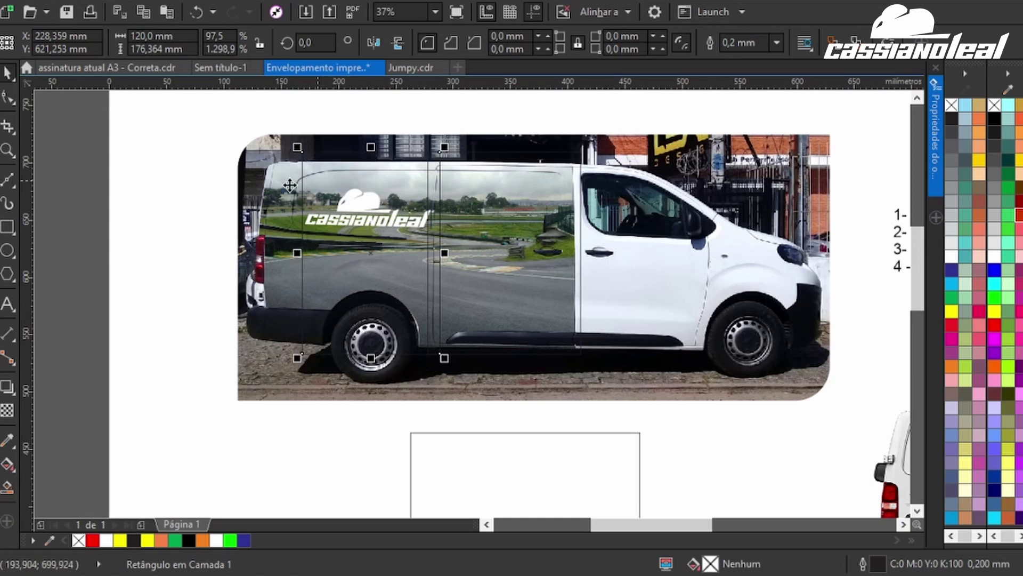
scroll(287, 199, up, 2)
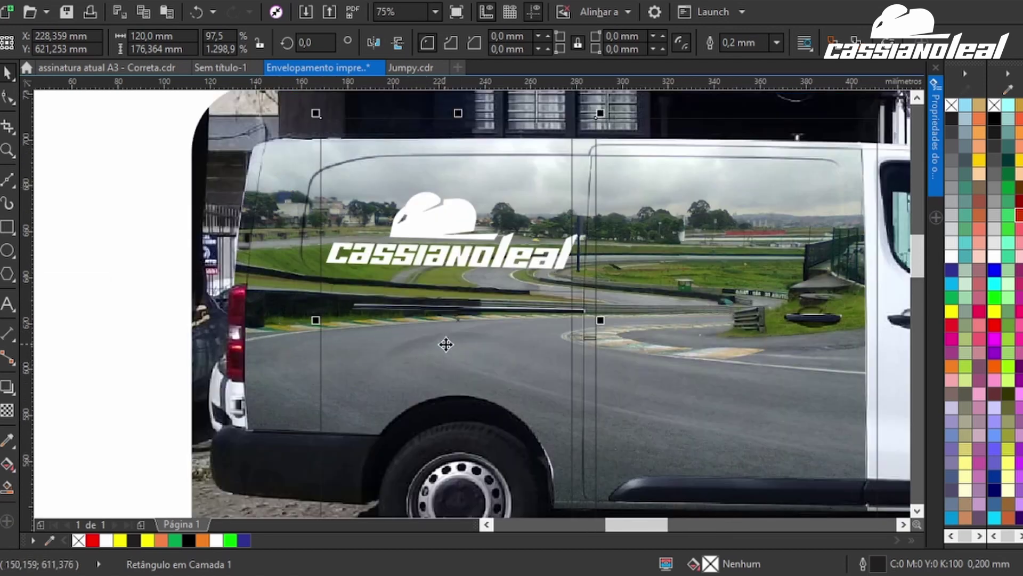
- Create a mirrored copy of the 120 mm panel beyond its rear edge and narrow it to about 33 mm, ending at the tail light
drag(603, 321, 661, 337)
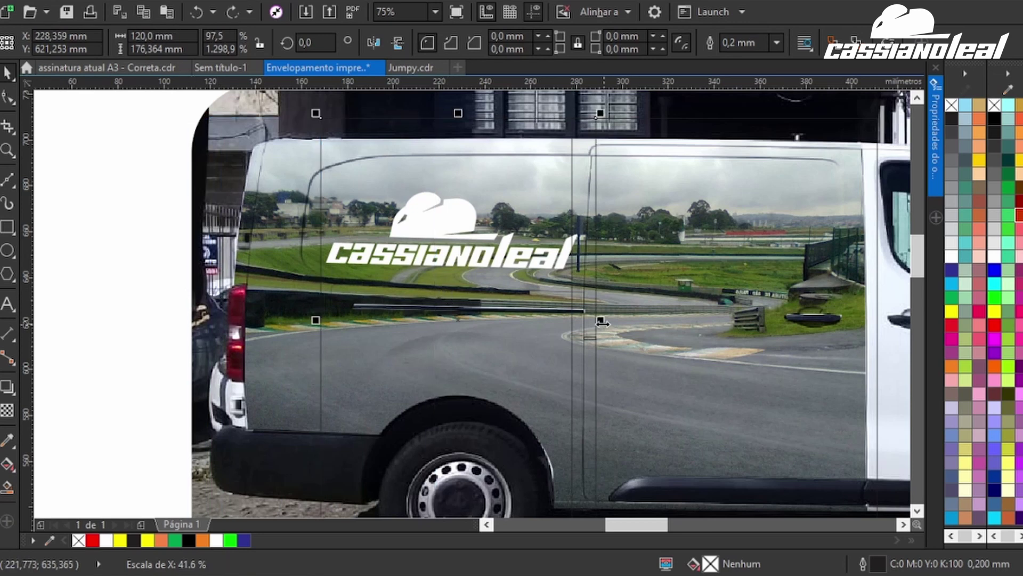
drag(603, 321, 150, 306)
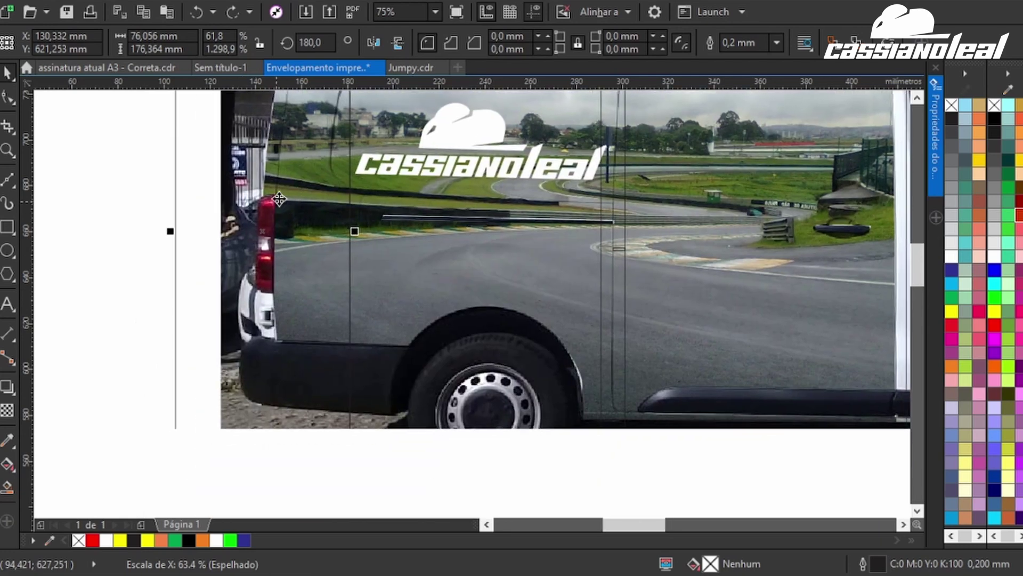
scroll(279, 199, down, 1)
scroll(258, 170, up, 1)
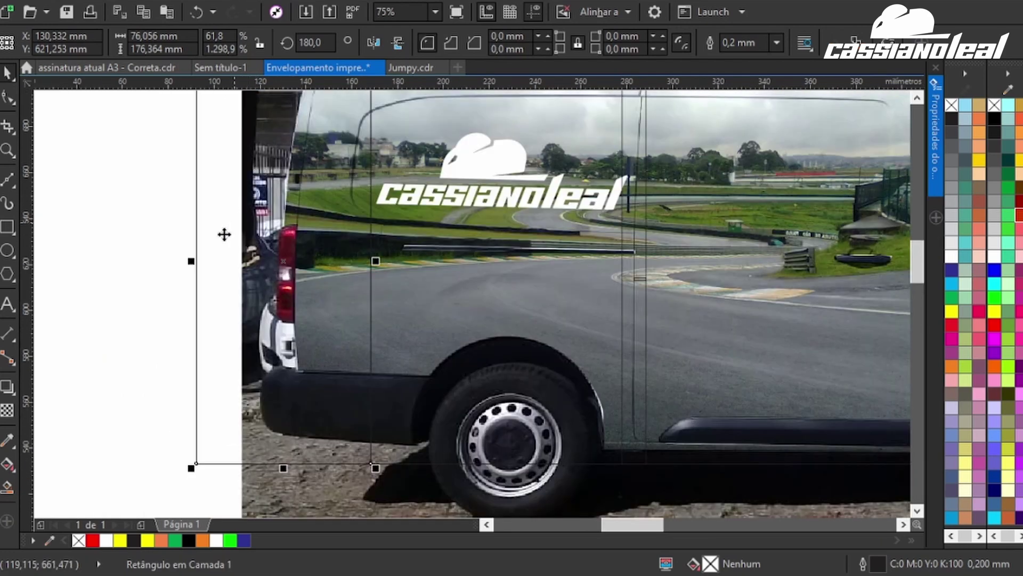
drag(193, 259, 291, 245)
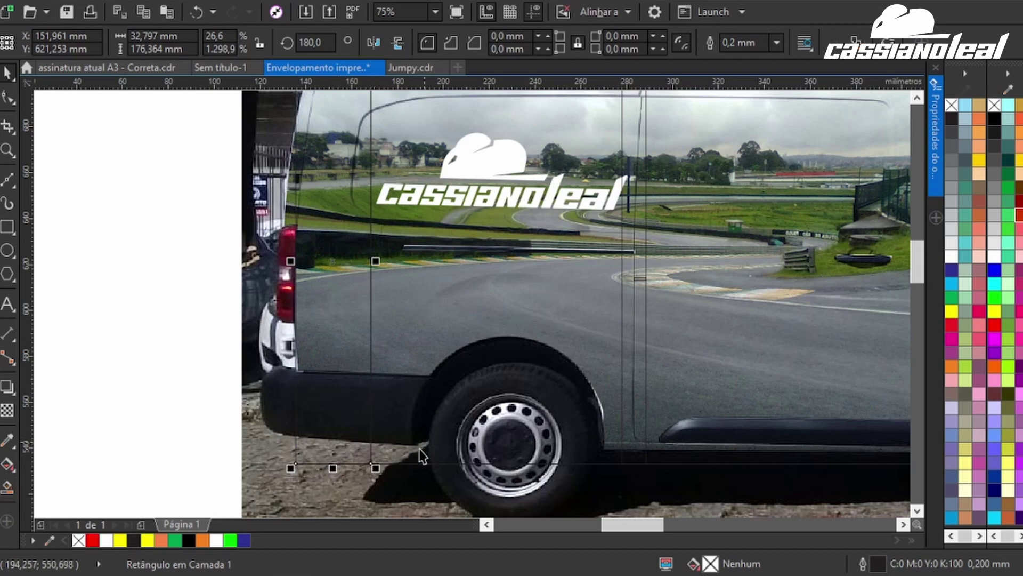
- Shorten the rear panel from its lower edge to about 144 mm high, ending just below the bumper line
drag(333, 468, 335, 382)
scroll(335, 382, up, 3)
key(F6)
drag(369, 366, 420, 413)
click(390, 325)
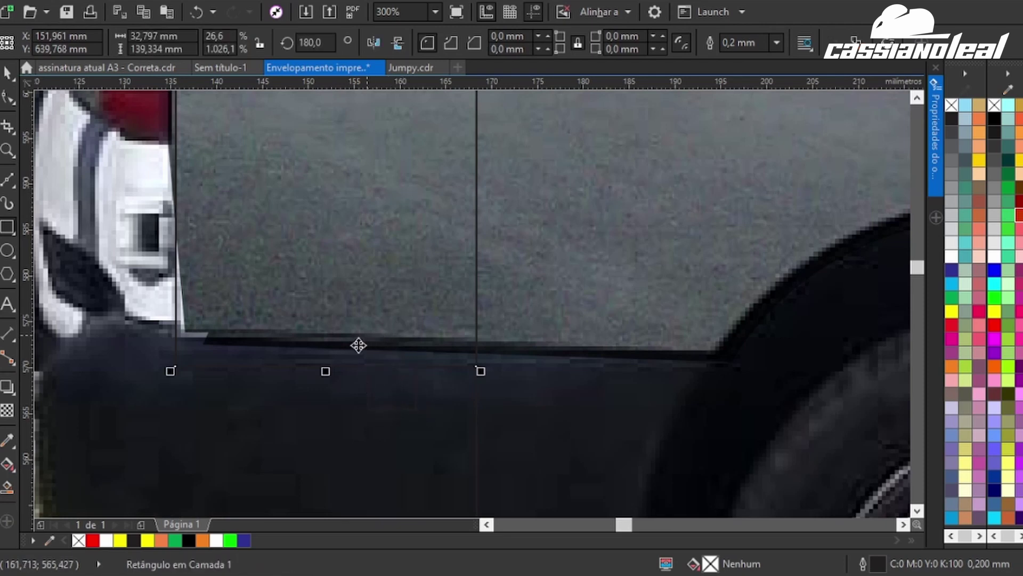
drag(323, 371, 379, 410)
scroll(441, 372, down, 3)
drag(415, 177, 430, 316)
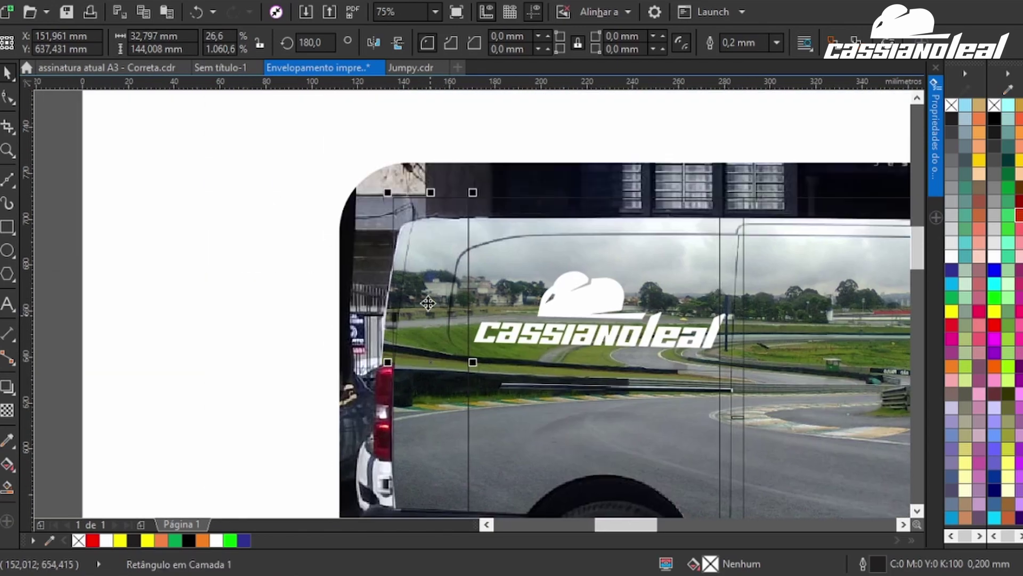
- Draw a small reference rectangle beside the tail light and widen the rear panel outward to about 43.7 mm for bleed
scroll(389, 387, up, 2)
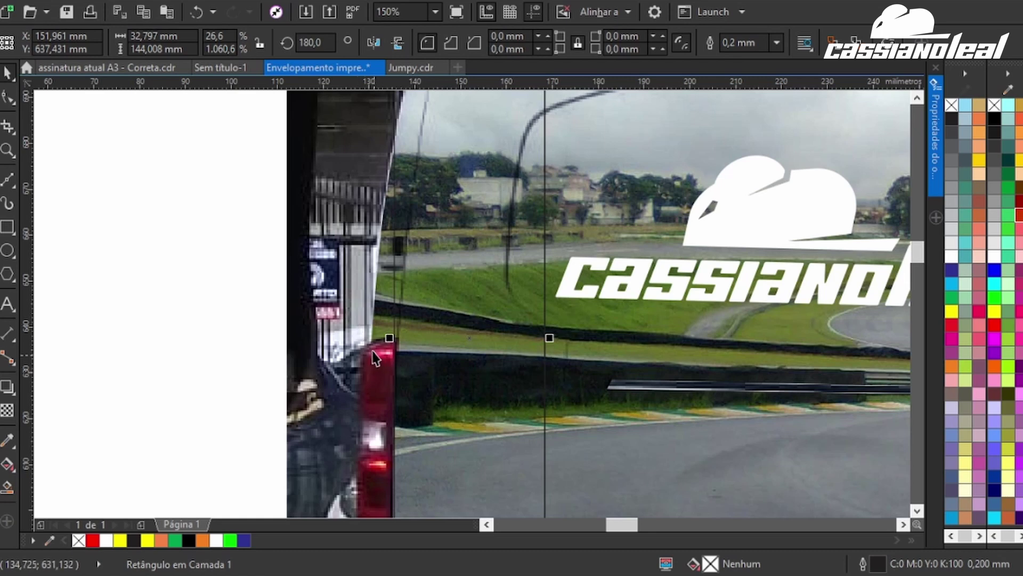
drag(396, 329, 345, 338)
key(space)
click(421, 317)
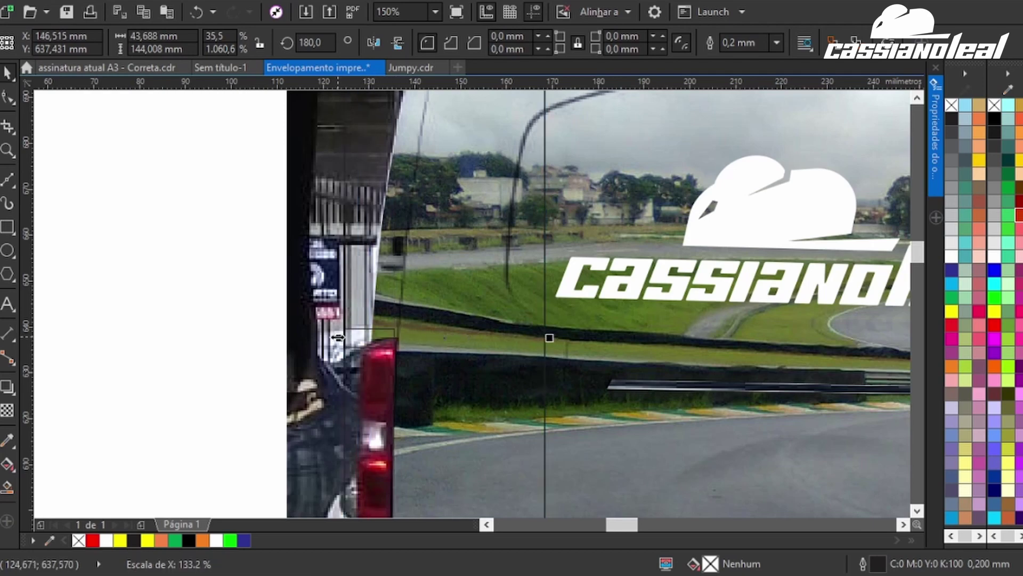
- Draw a rectangle about 40 mm high at the seam between the rear and middle panels and set its width to 2 mm
scroll(356, 305, down, 1)
scroll(370, 313, down, 2)
scroll(411, 361, up, 2)
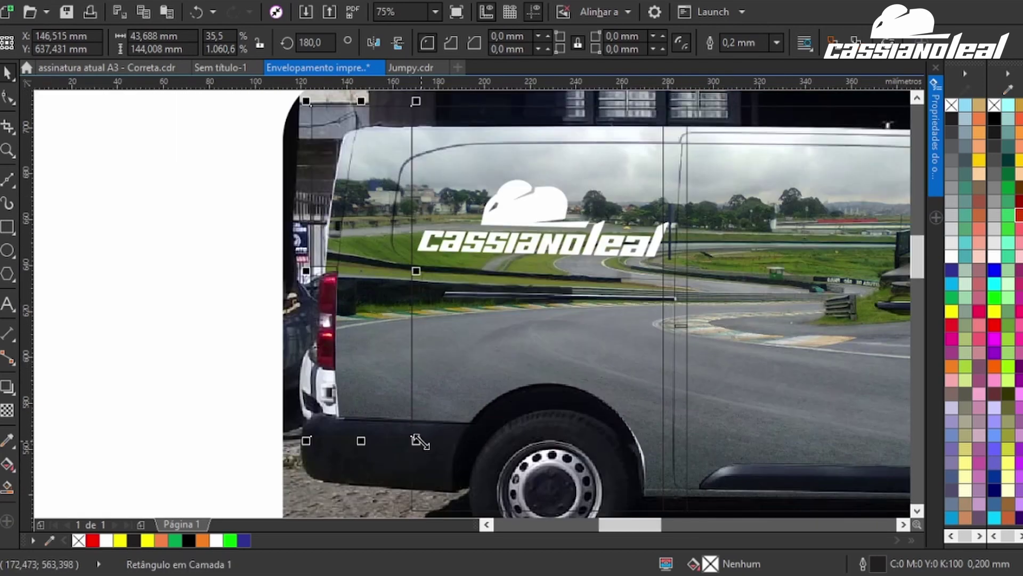
scroll(407, 414, up, 2)
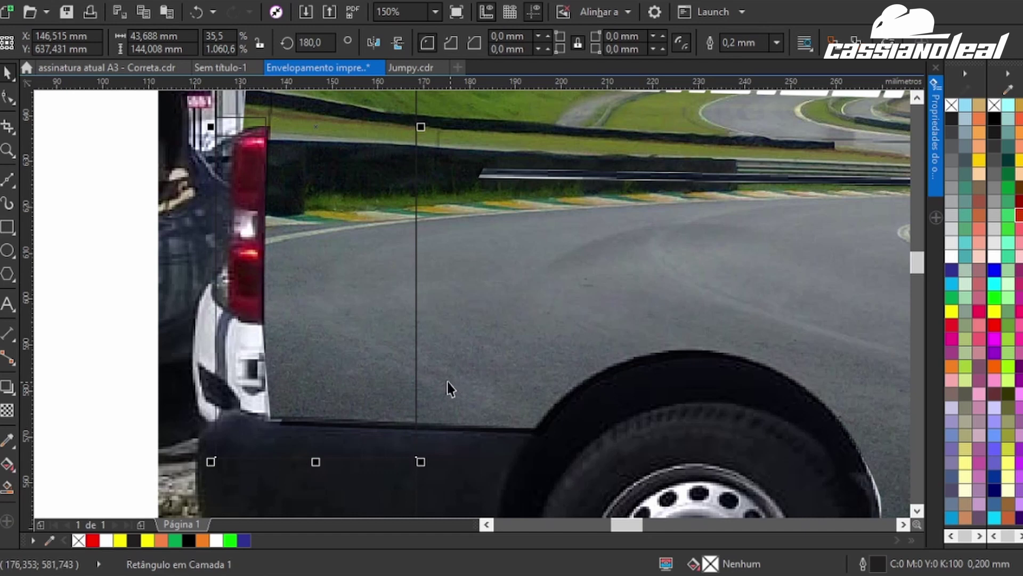
key(space)
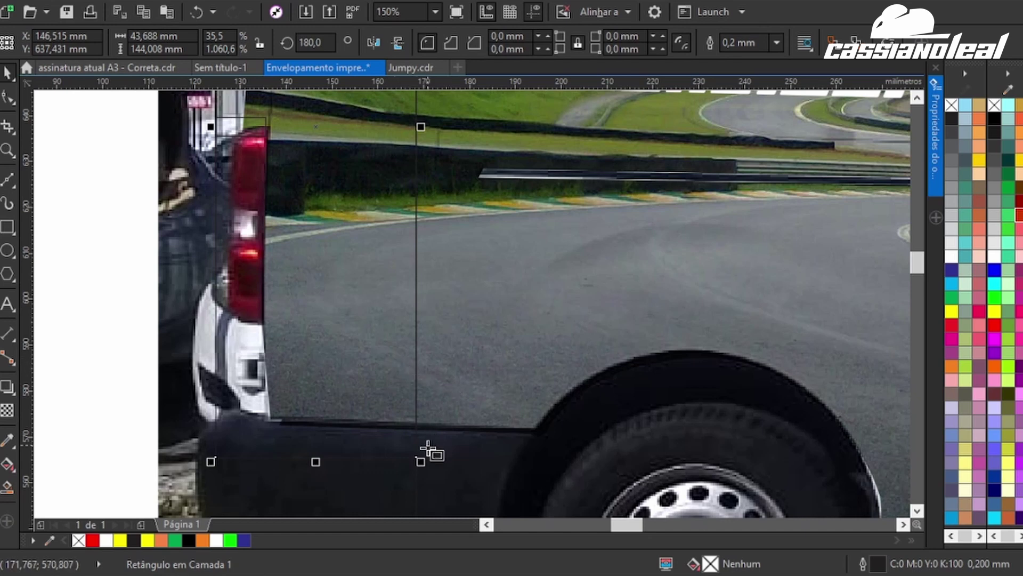
mouse_move(417, 457)
mouse_down()
mouse_move(453, 278)
mouse_move(441, 271)
mouse_up()
double_click(179, 38)
text(52)
key(Return)
triple_click(164, 36)
text(2)
key(Return)
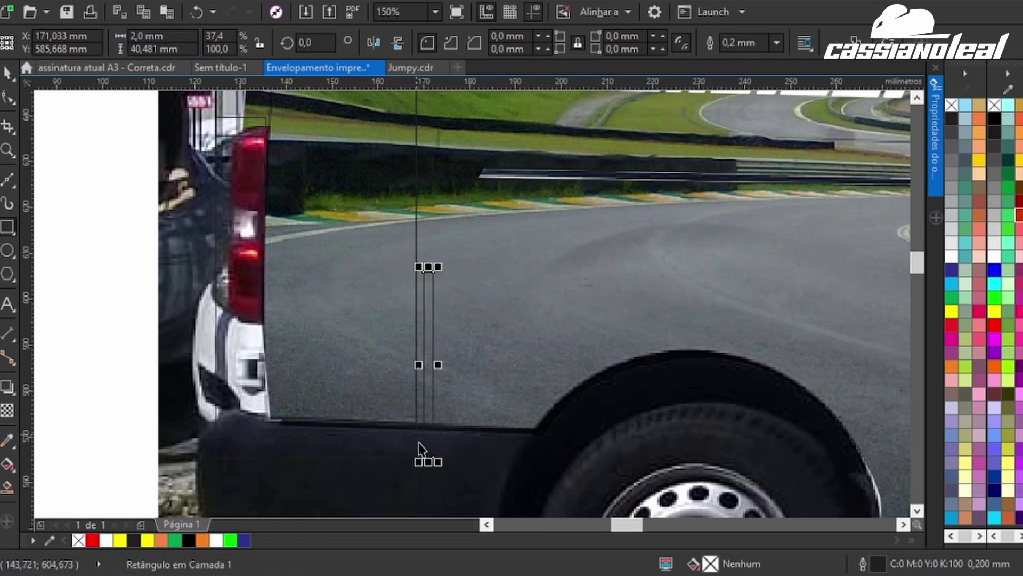
- Align the 2 mm strip against the rear panel's front edge and stretch it up to the panel's upper edge
scroll(429, 467, up, 3)
drag(406, 431, 375, 429)
scroll(411, 493, down, 1)
scroll(412, 493, down, 3)
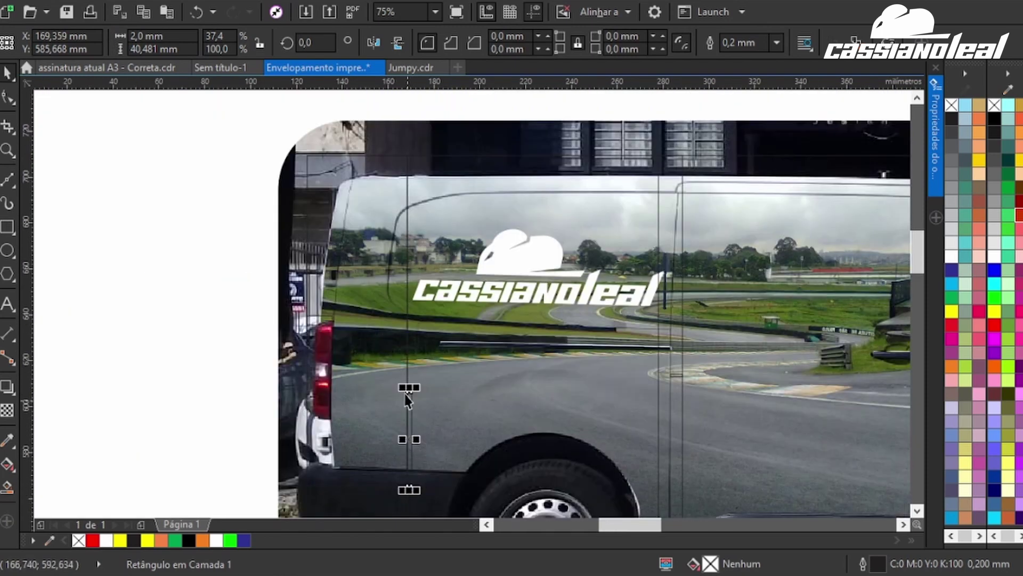
drag(406, 381, 401, 153)
- Select the rear panel together with the 2 mm strip and weld them into a single shape
scroll(408, 157, up, 2)
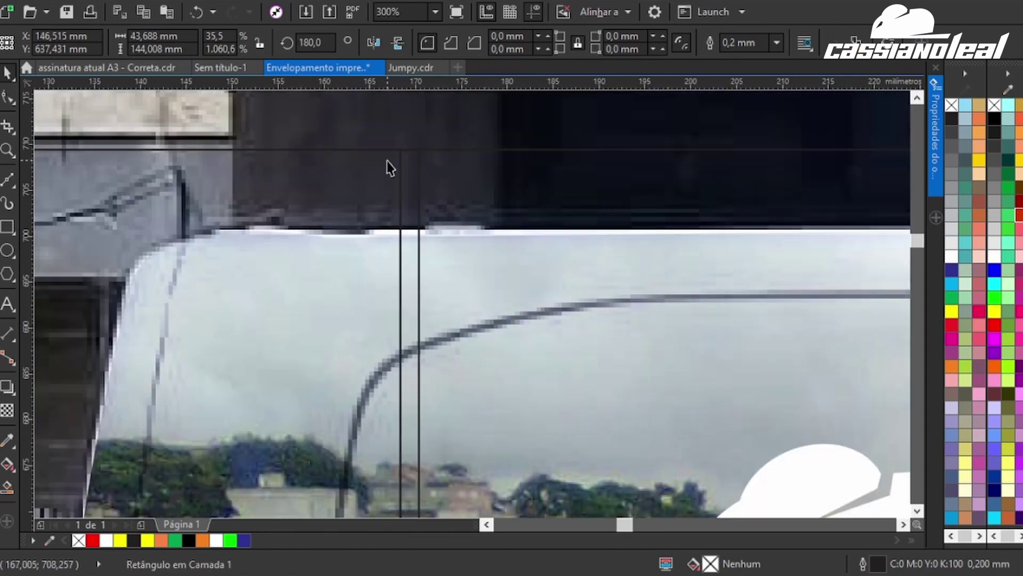
shift+click(419, 162)
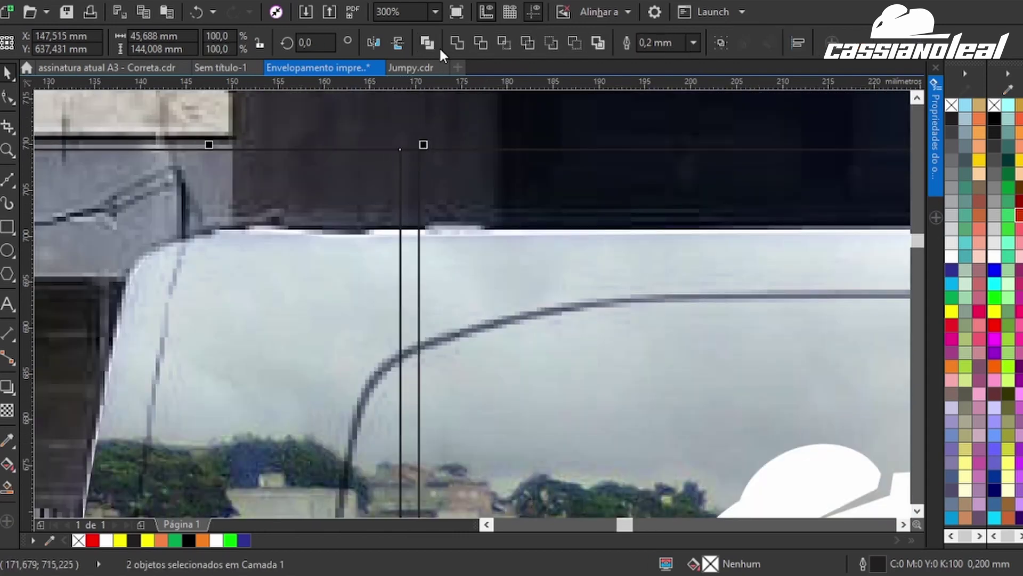
key(ctrl+l)
scroll(417, 181, down, 2)
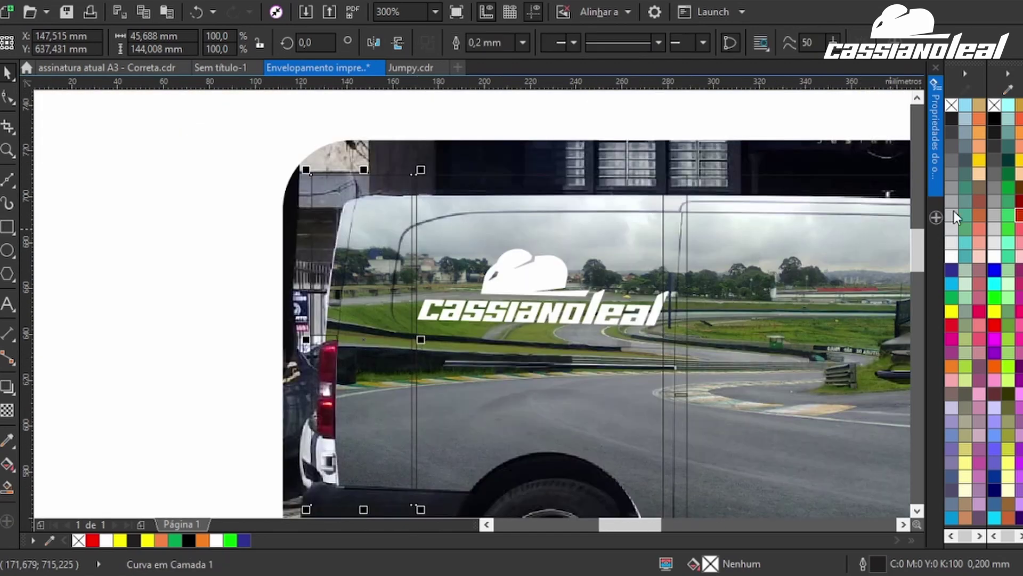
- Undo the rear panel's trial fill and delete the small reference rectangle beside the tail light
click(976, 257)
key(ctrl+z)
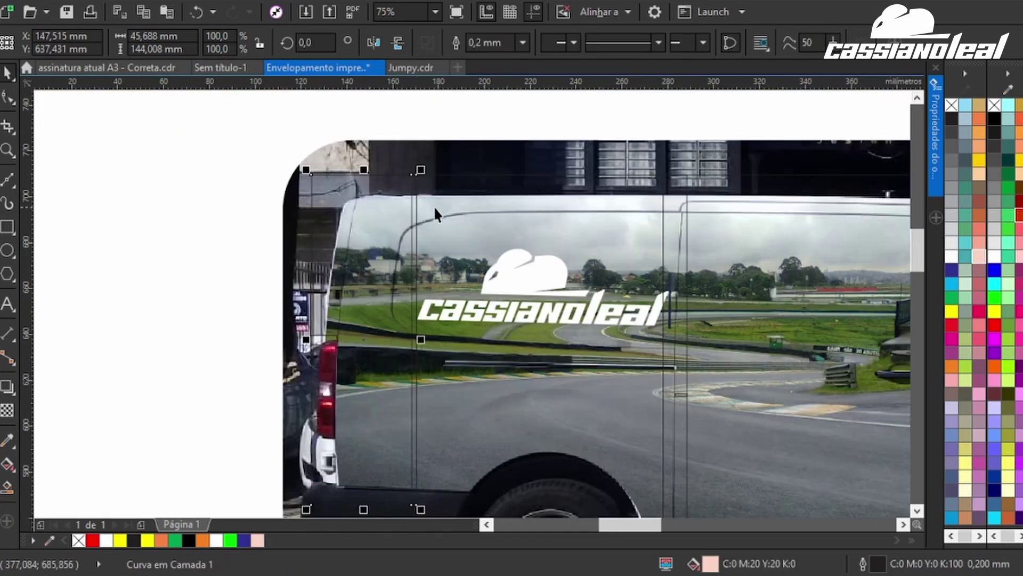
click(402, 216)
drag(193, 254, 376, 413)
key(Delete)
scroll(346, 291, down, 1)
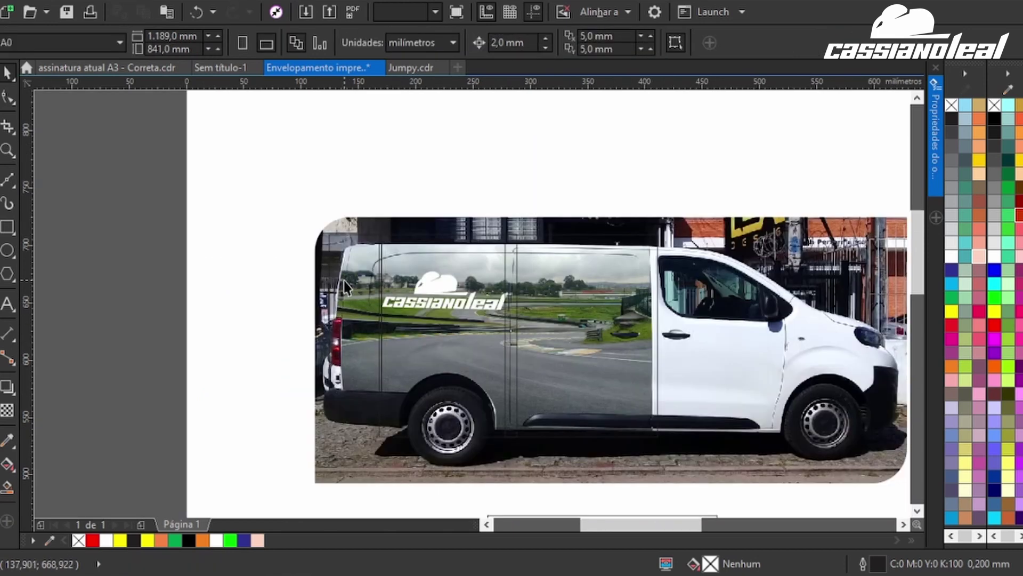
- Fill the rear, middle and sliding-door panels with green (C100 M0 Y100 K0) to show the panel division
click(344, 281)
click(951, 296)
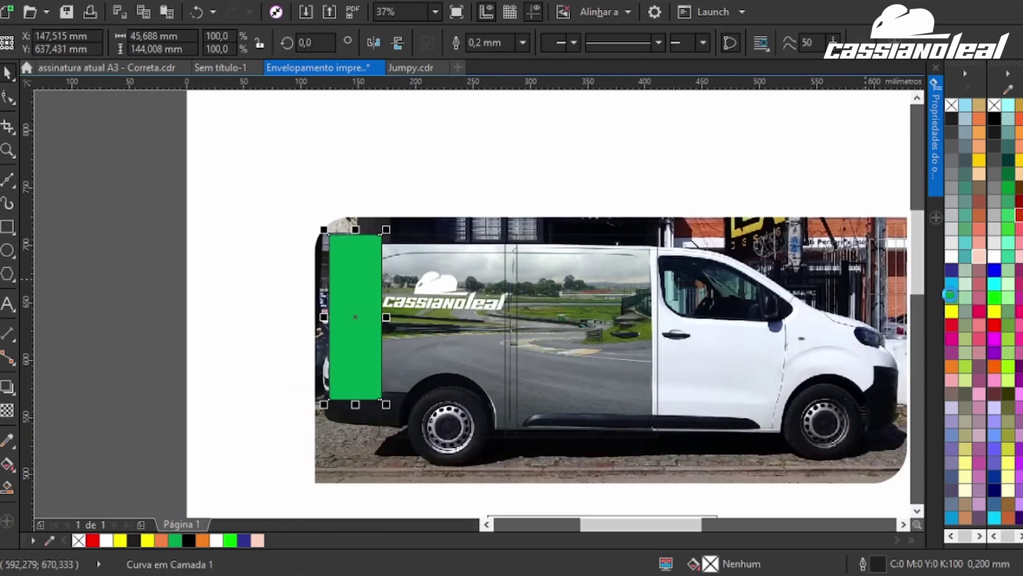
click(447, 306)
click(448, 342)
key(ctrl+r)
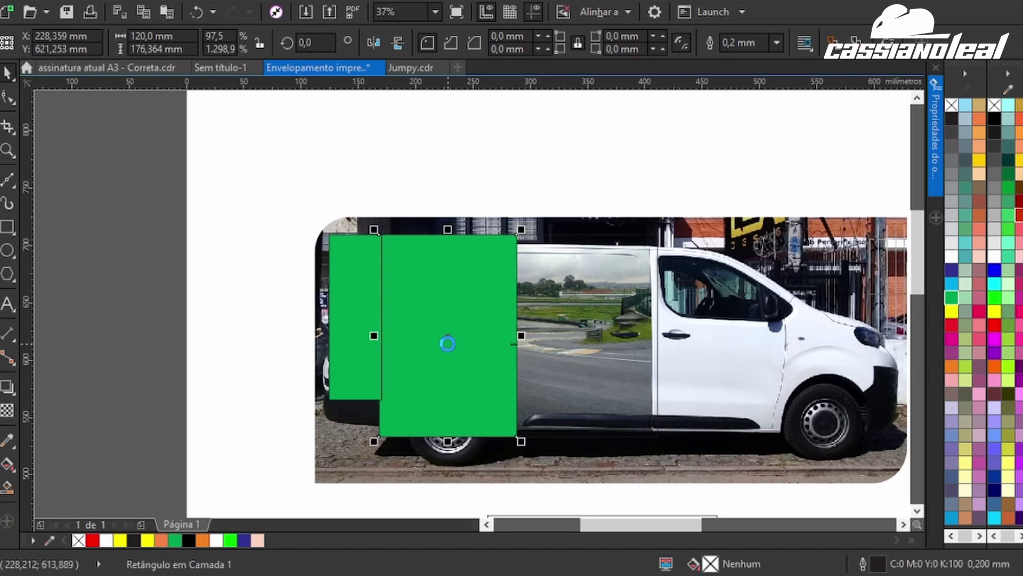
click(601, 385)
key(ctrl+r)
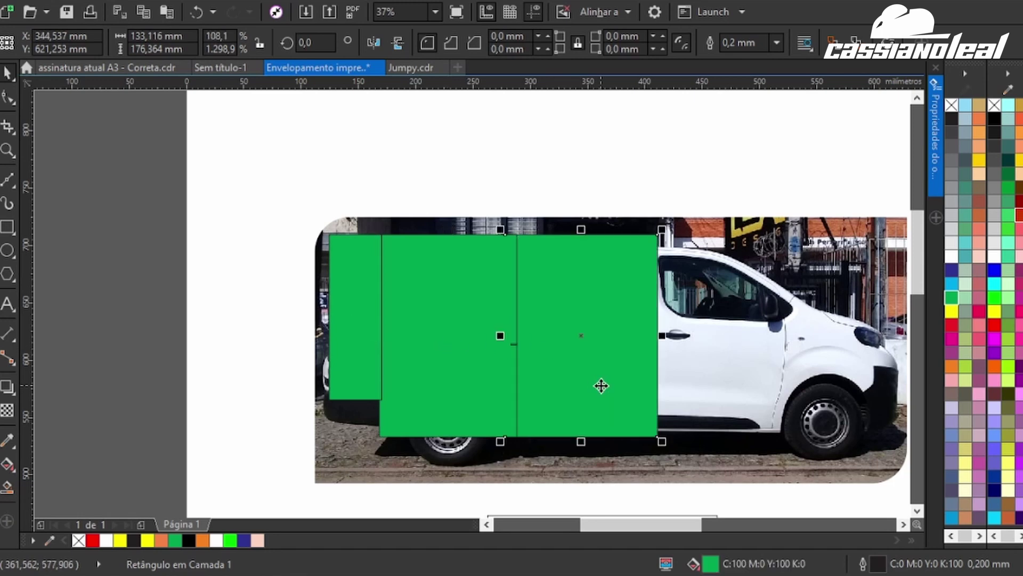
- Undo the green fills on the three panels
key(ctrl+z)
key(ctrl+z)
key(ctrl+z)
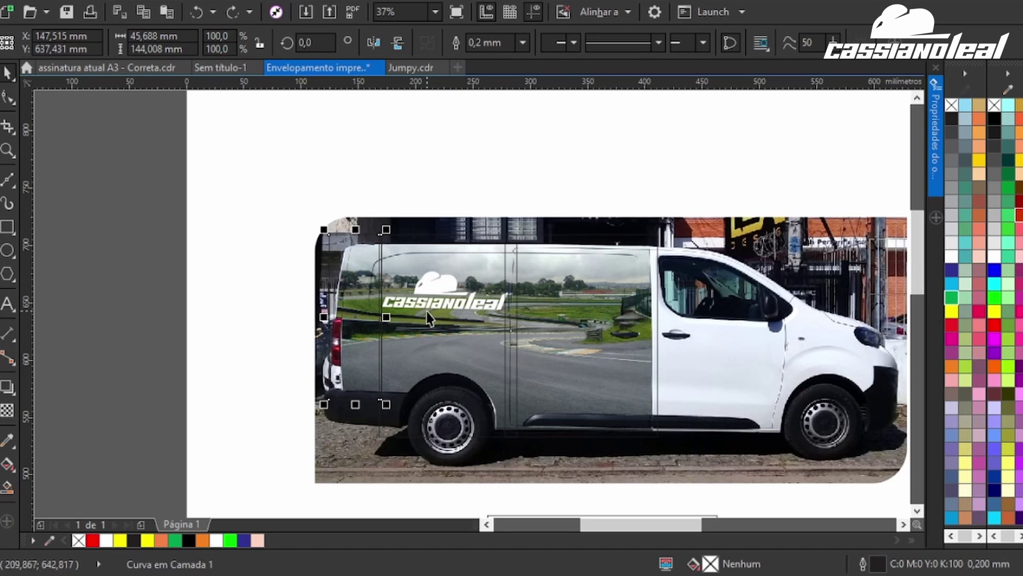
- Try moving the white logo group away from its place on the middle panel, and undo the move
scroll(426, 311, up, 2)
click(473, 208)
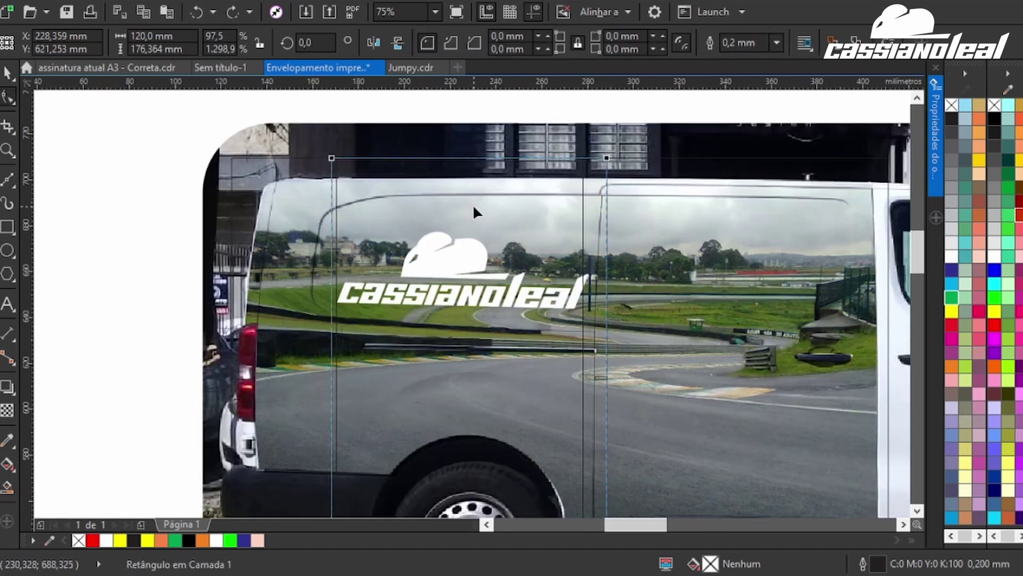
key(space)
drag(176, 200, 647, 327)
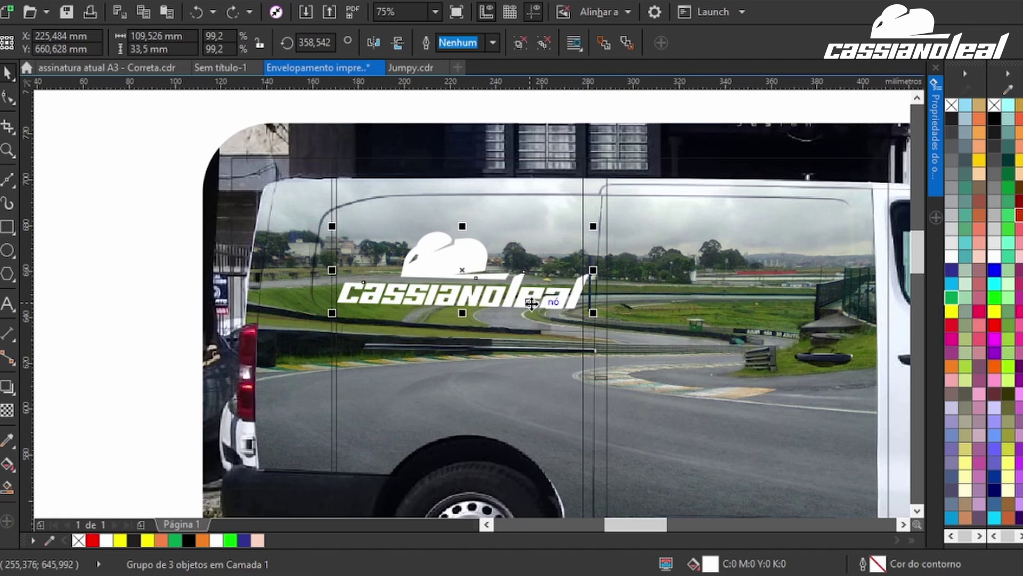
drag(531, 303, 464, 230)
key(ctrl+z)
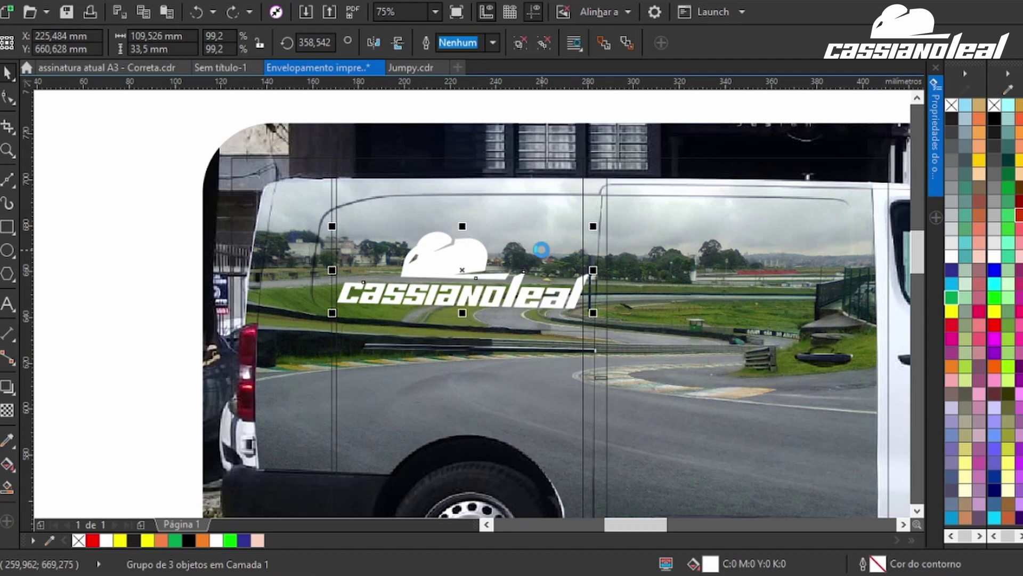
- Cut the logo group out of the wrap artwork, undo the cut and clear the selection
key(ctrl+x)
click(606, 275)
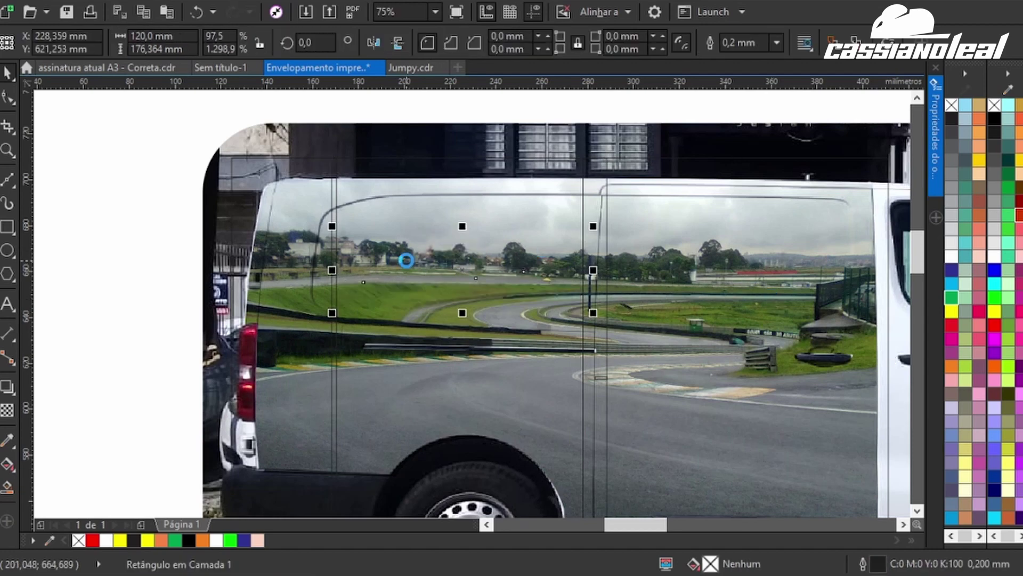
key(ctrl+z)
scroll(477, 313, up, 2)
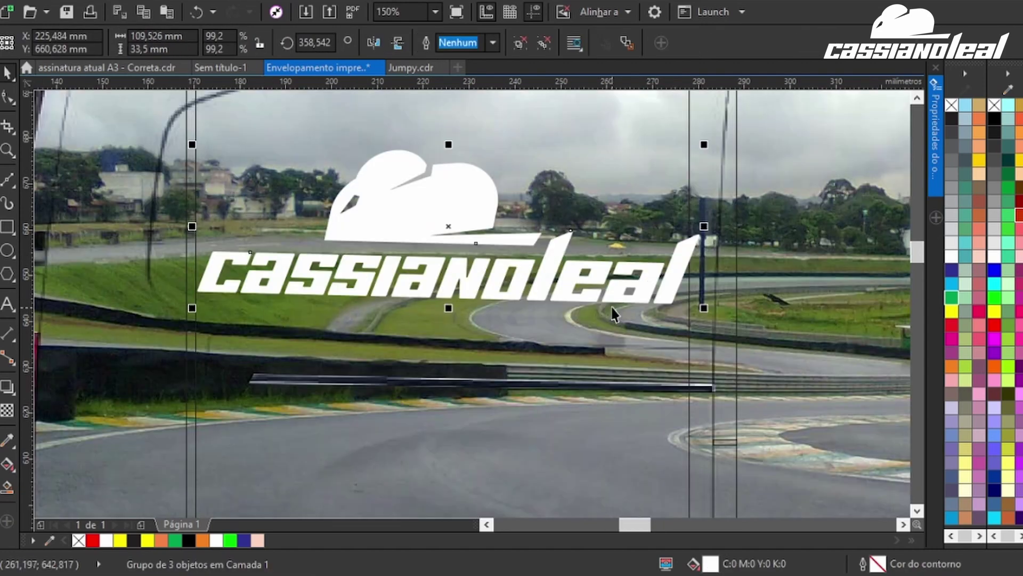
scroll(612, 315, down, 4)
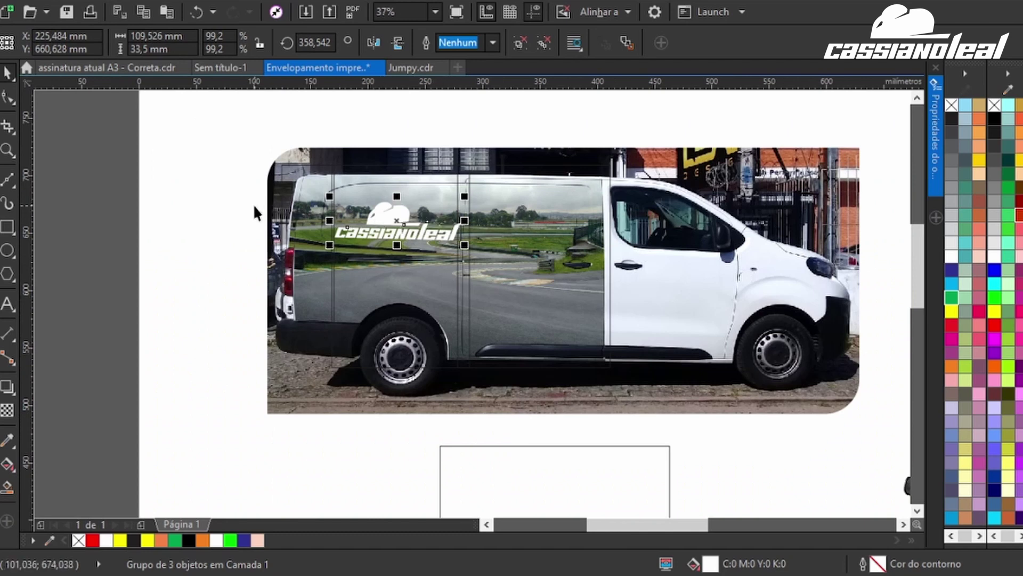
click(208, 182)
drag(245, 196, 183, 206)
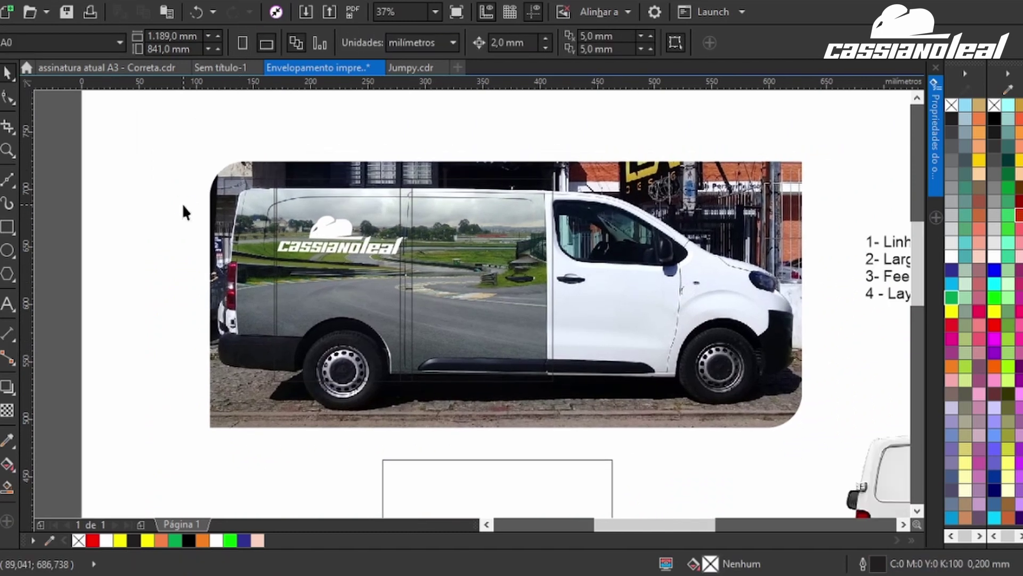